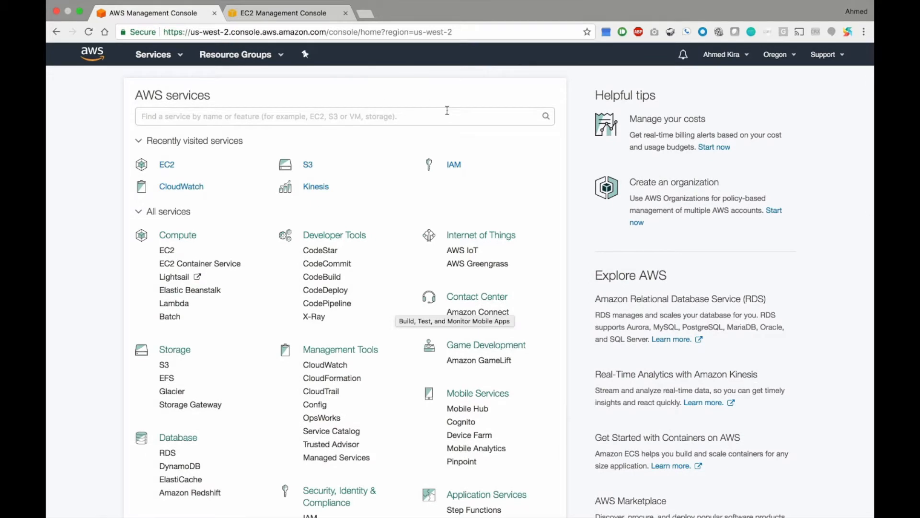
Scroll the console home page and open AWS Marketplace's Learn more link in a new tab.
scroll(579, 269, down, 3)
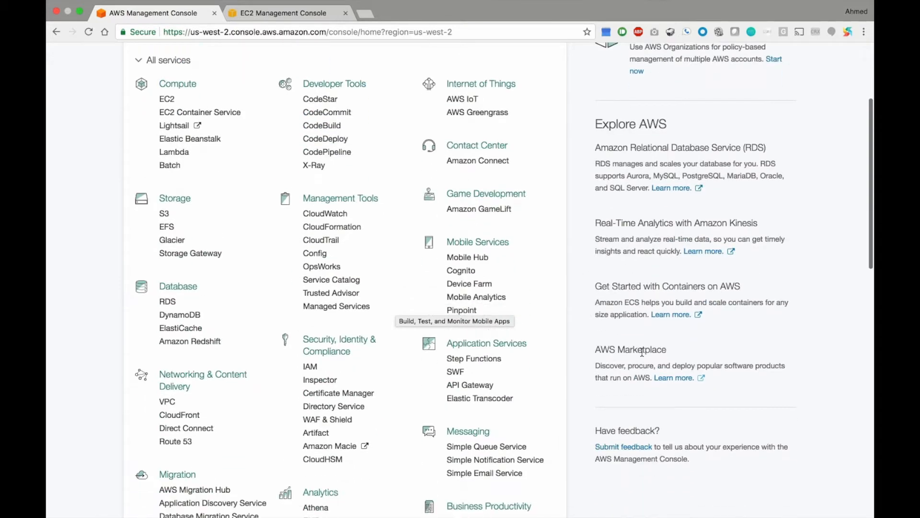
click(701, 379)
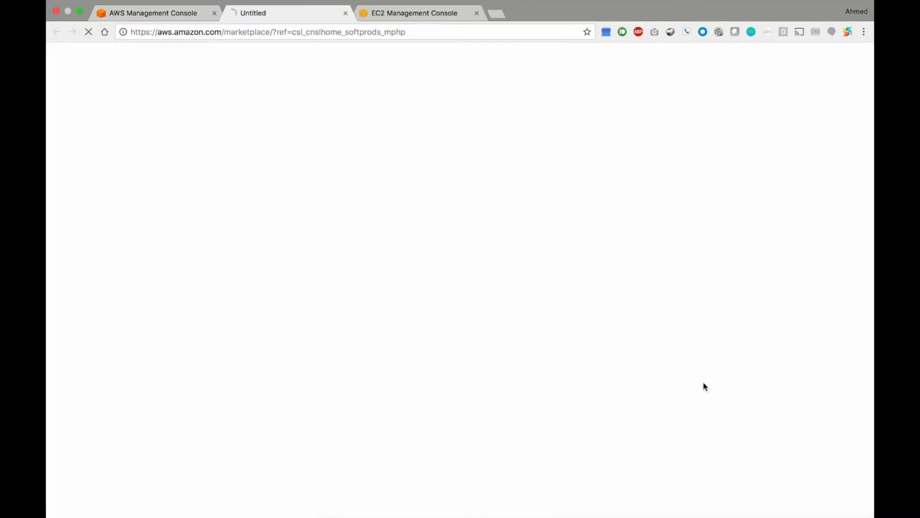
Search the Marketplace for 'splunk' and scroll through the 11 listings.
text(splunk)
key(Return)
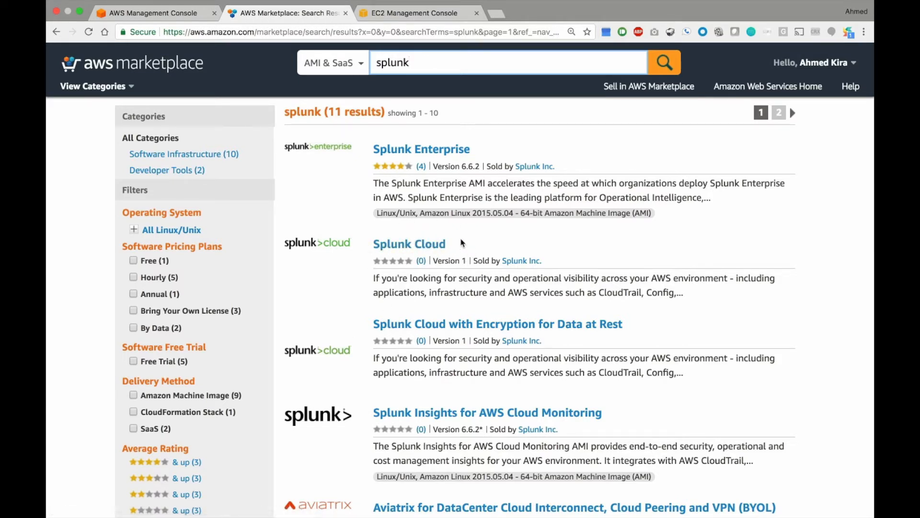
scroll(421, 178, down, 1)
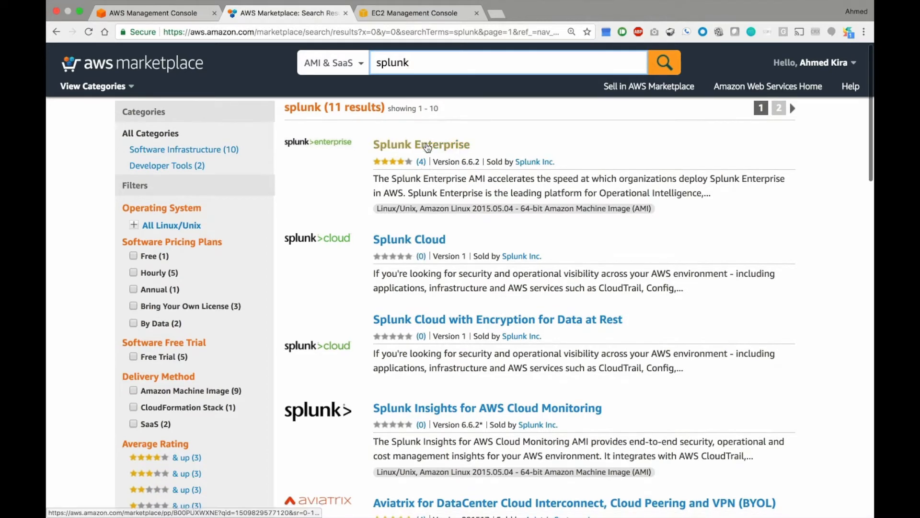
Pick Splunk Enterprise from the results, switch its pricing region to US West (Oregon), and continue.
click(428, 147)
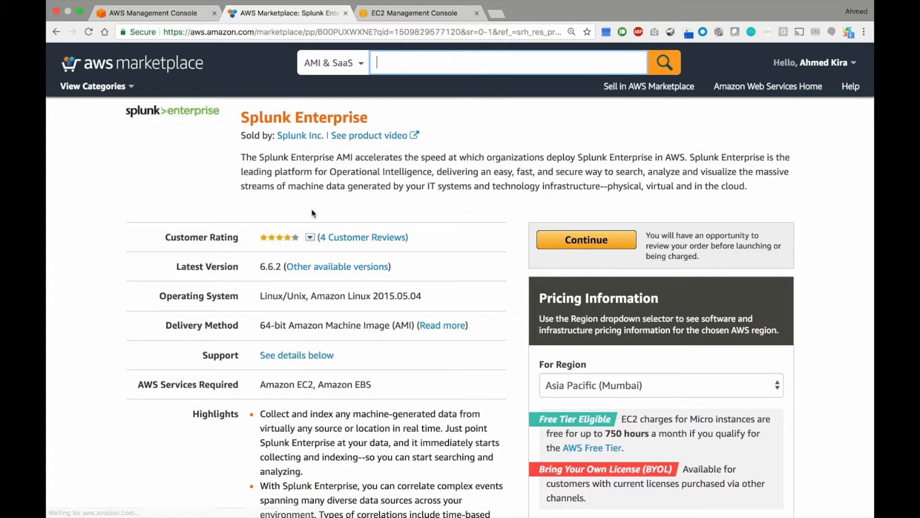
click(579, 396)
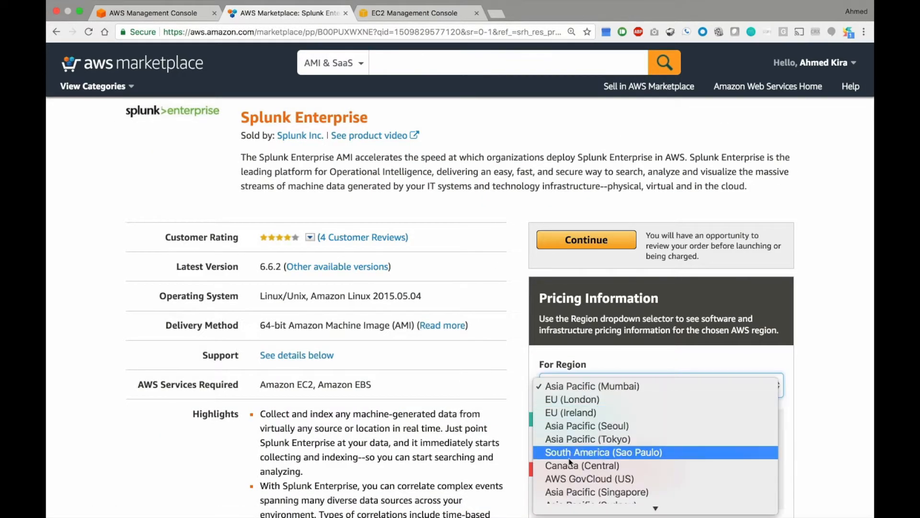
click(579, 507)
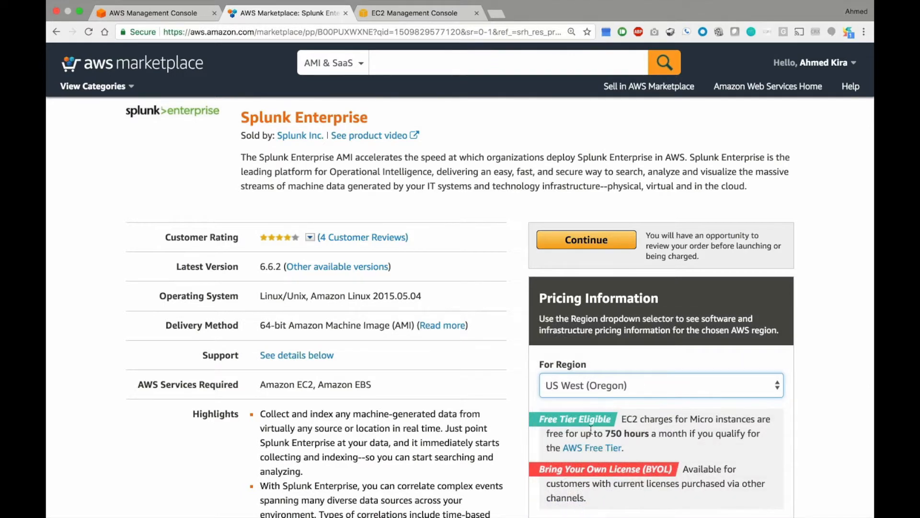
click(586, 239)
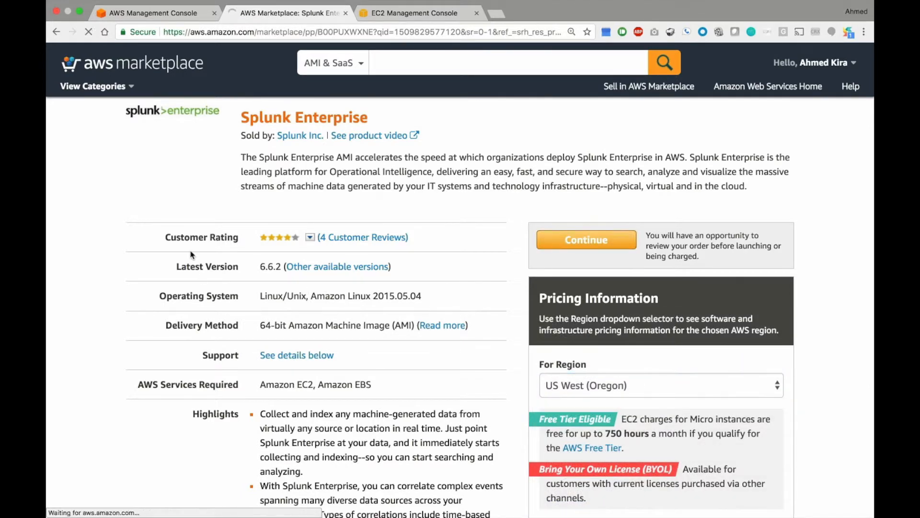
Choose m4.large as the EC2 instance type for Splunk Enterprise.
scroll(122, 323, down, 3)
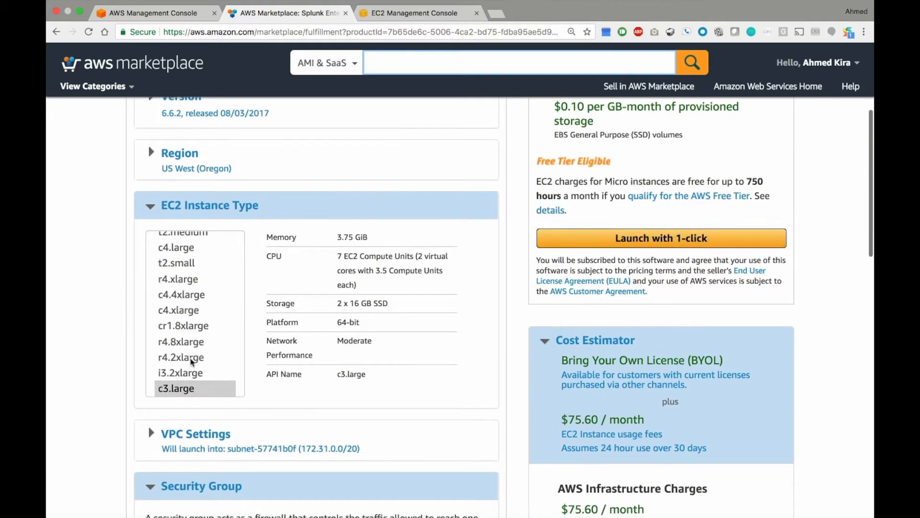
scroll(199, 326, down, 10)
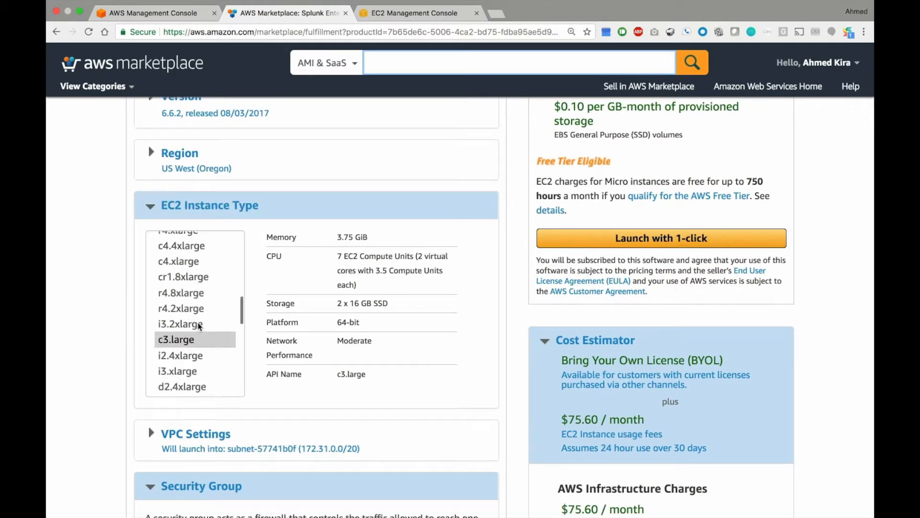
scroll(200, 326, down, 3)
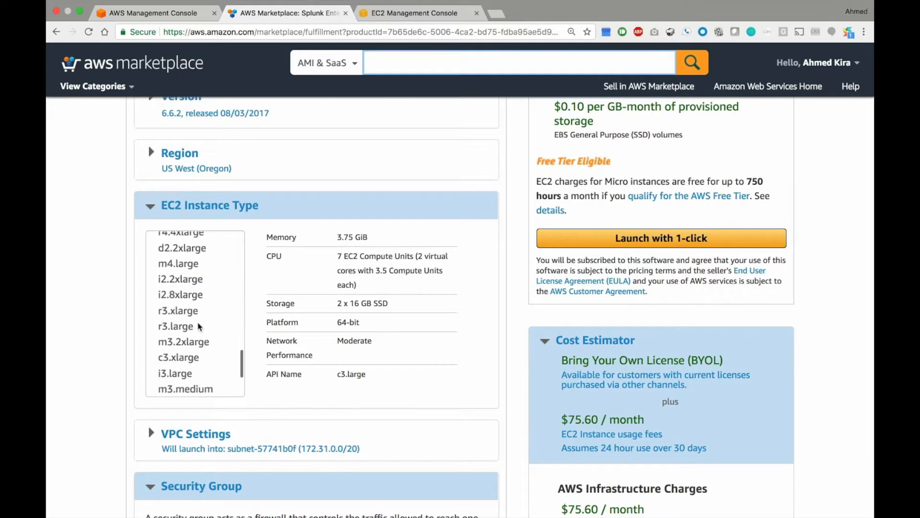
click(172, 265)
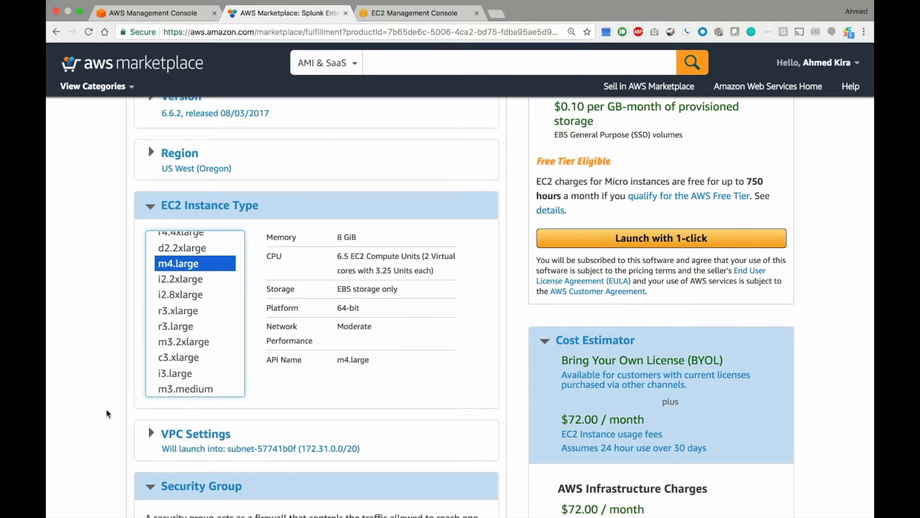
Review the security group ports and key pair, then highlight the EBS-only storage detail.
scroll(107, 413, down, 5)
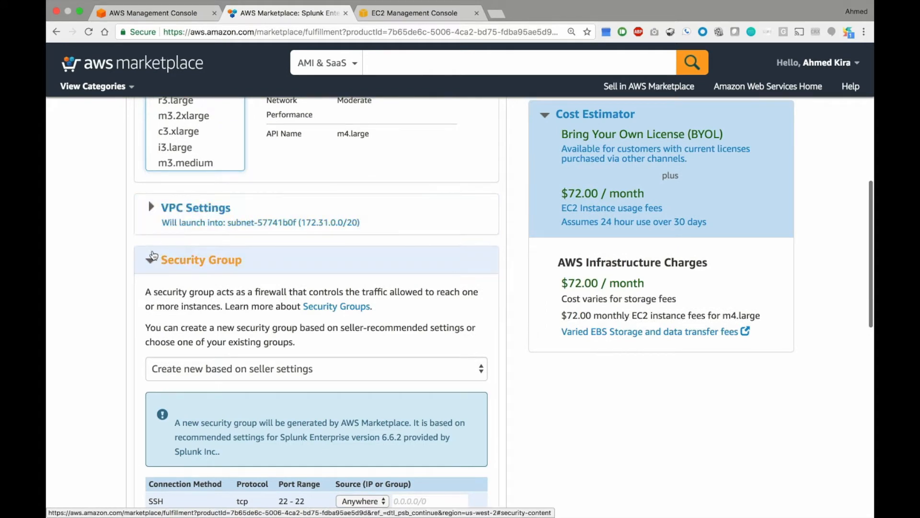
scroll(144, 287, down, 3)
scroll(144, 287, down, 1)
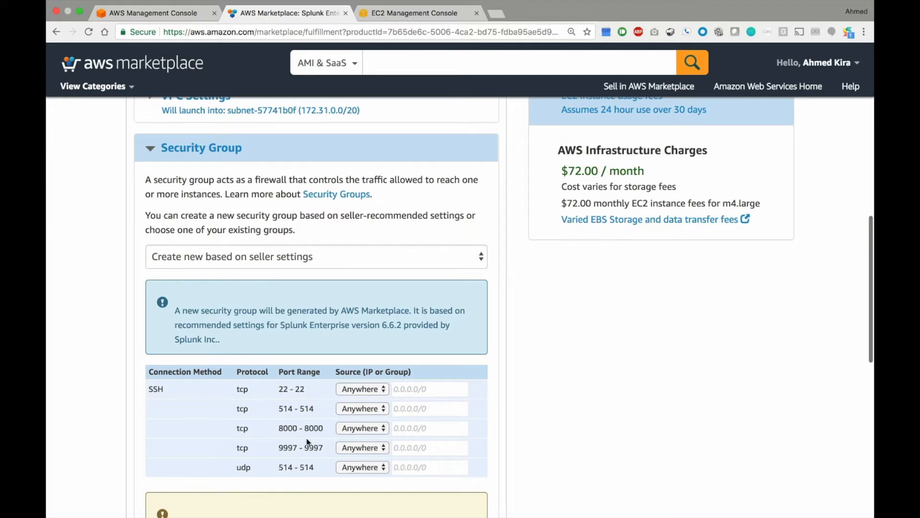
scroll(137, 413, down, 7)
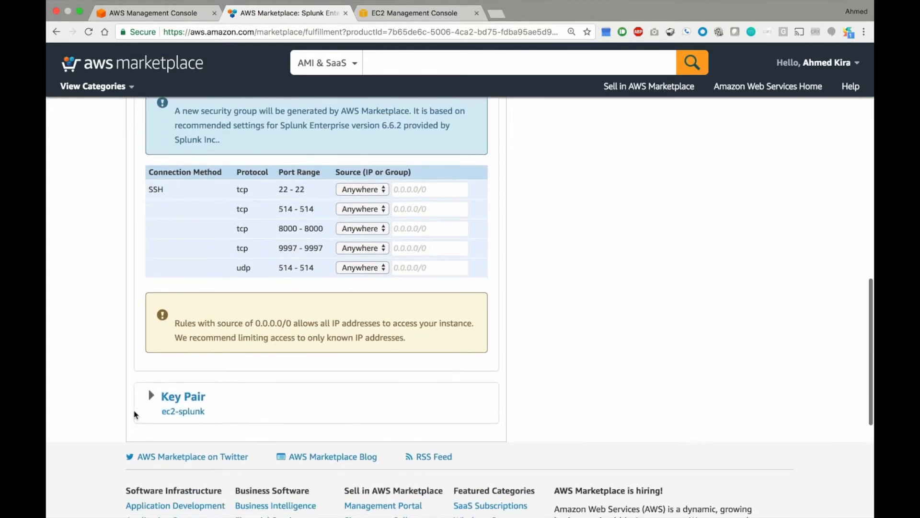
scroll(129, 365, up, 14)
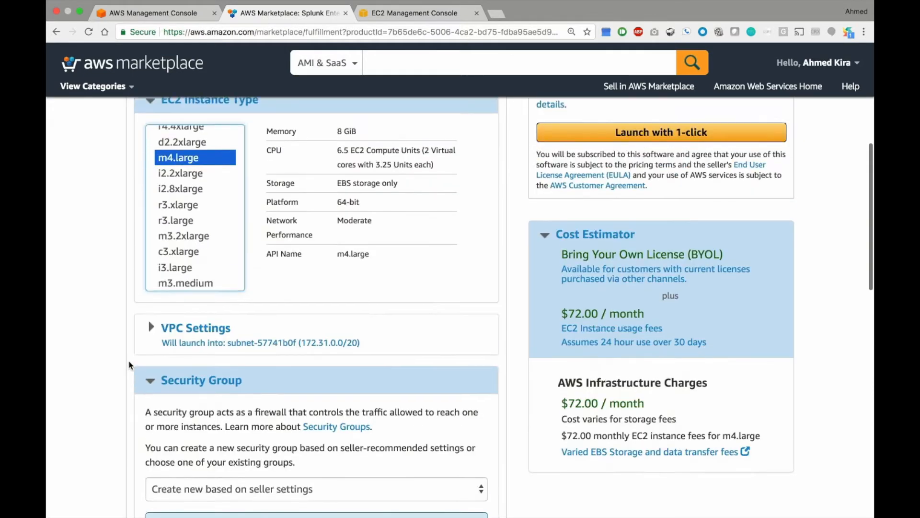
scroll(129, 364, up, 5)
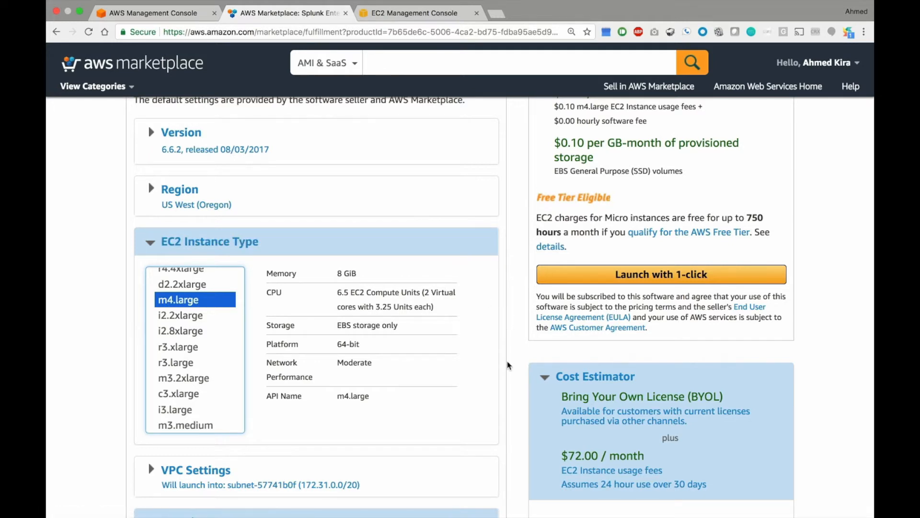
drag(405, 330, 337, 325)
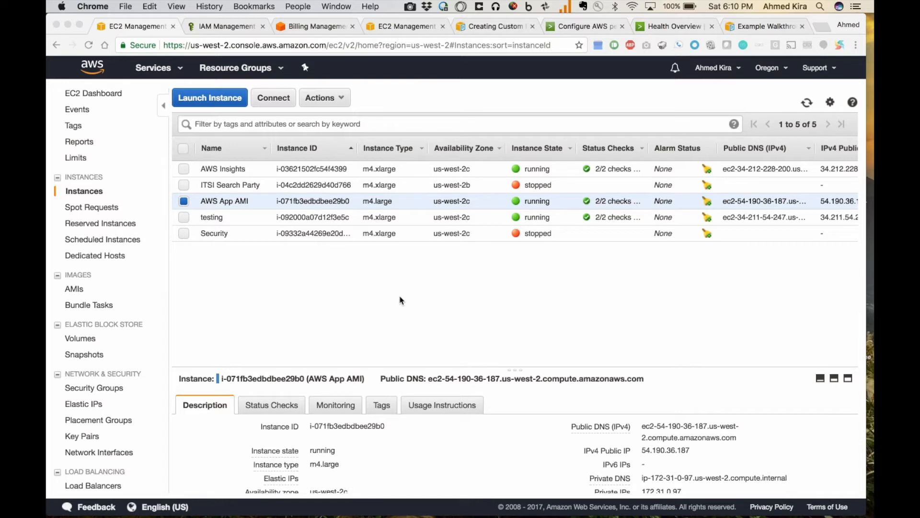
Scroll the instances table right to reveal the AWS App AMI's public IP 54.190.36.187.
scroll(555, 210, right, 4)
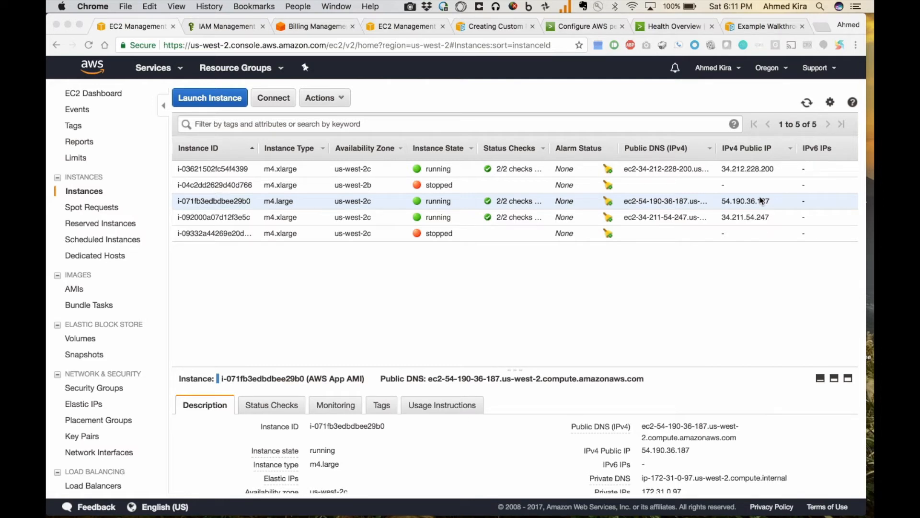
key(super+Tab)
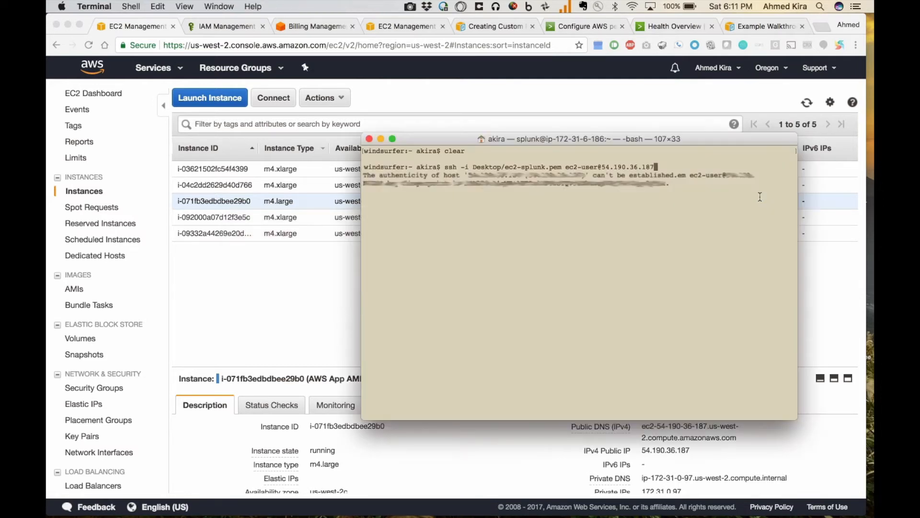
key(Return)
text(yes)
key(Return)
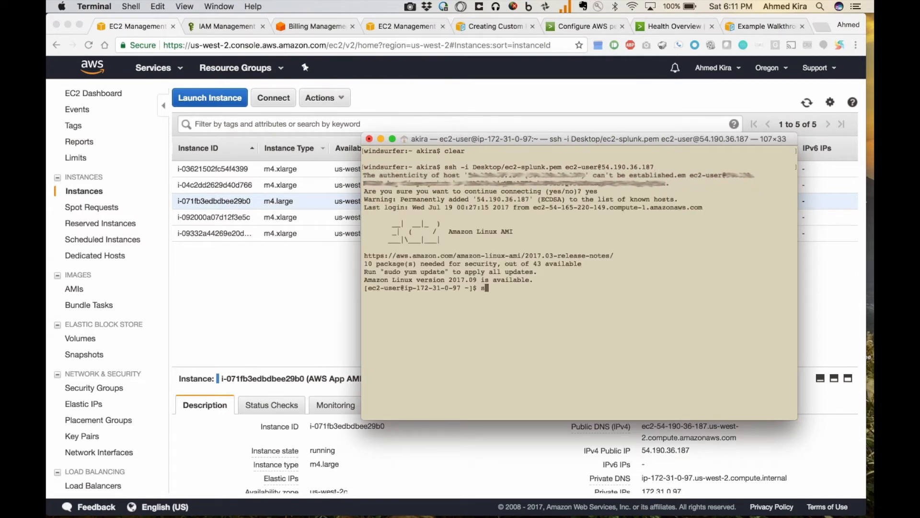
Become the splunk user and stop Splunk with /opt/splunk/bin/splunk stop.
text(sudo su - splunk)
key(Return)
text(/opt/sp)
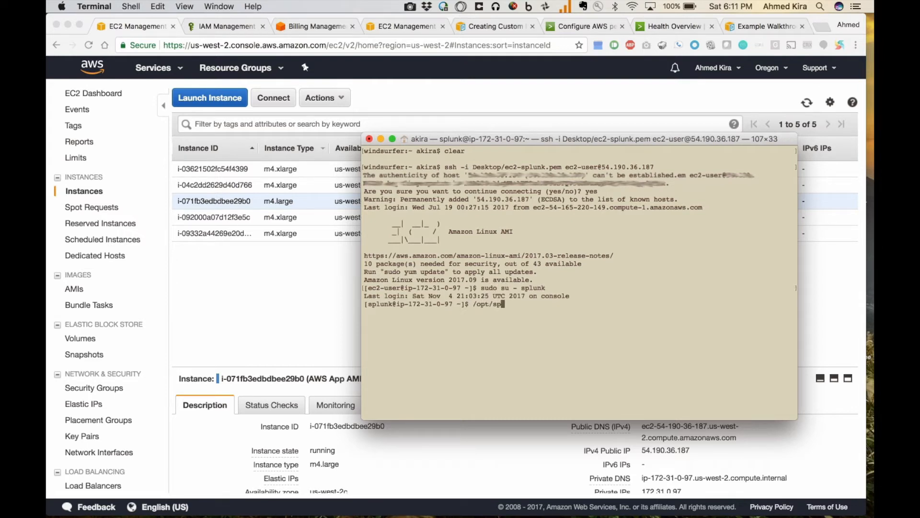
text(lunk/bin/splunk stop)
key(Return)
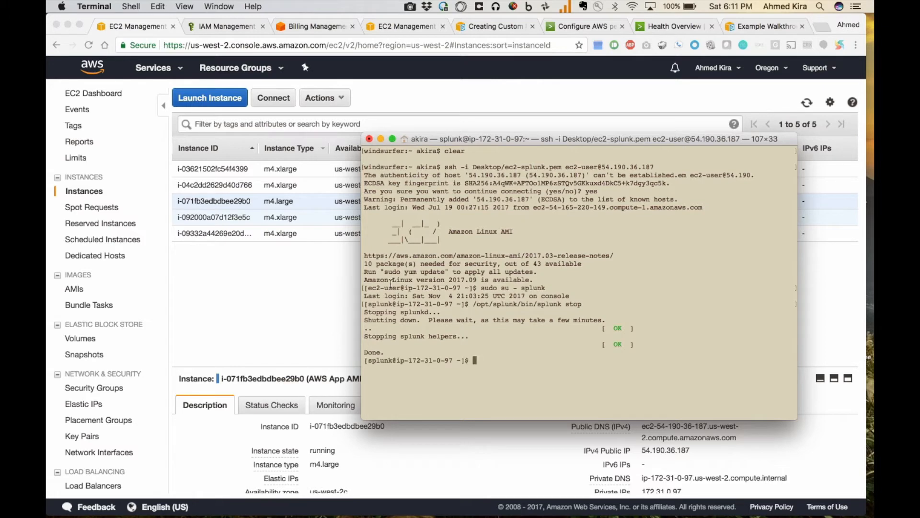
click(300, 285)
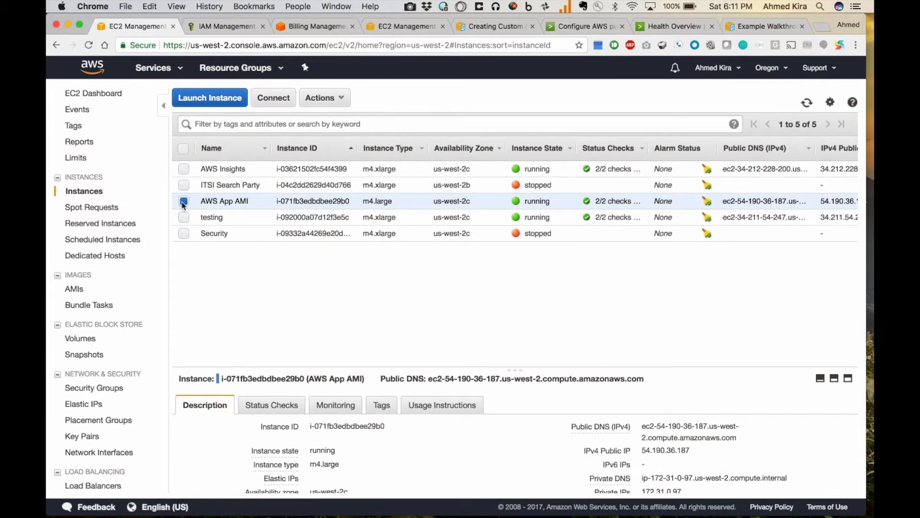
Stop the AWS App AMI instance via Instance State > Stop and confirm.
click(333, 99)
mouse_move(351, 165)
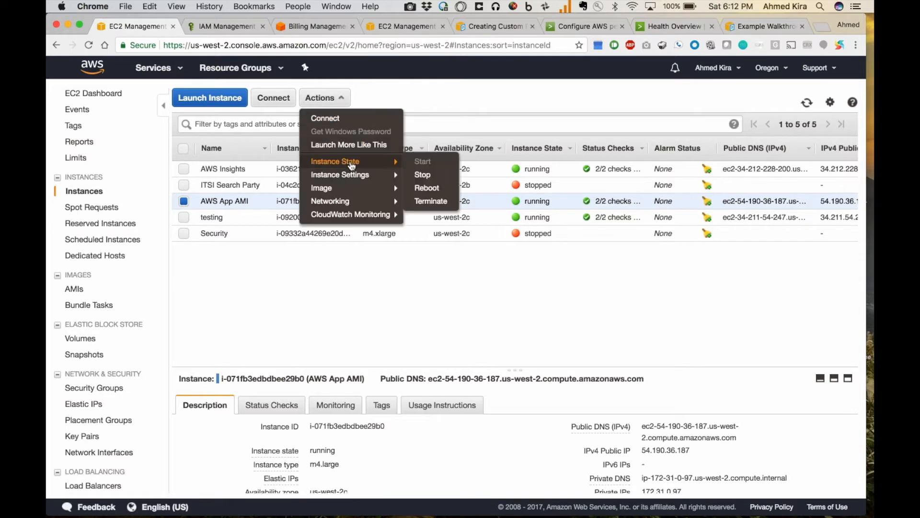
click(426, 179)
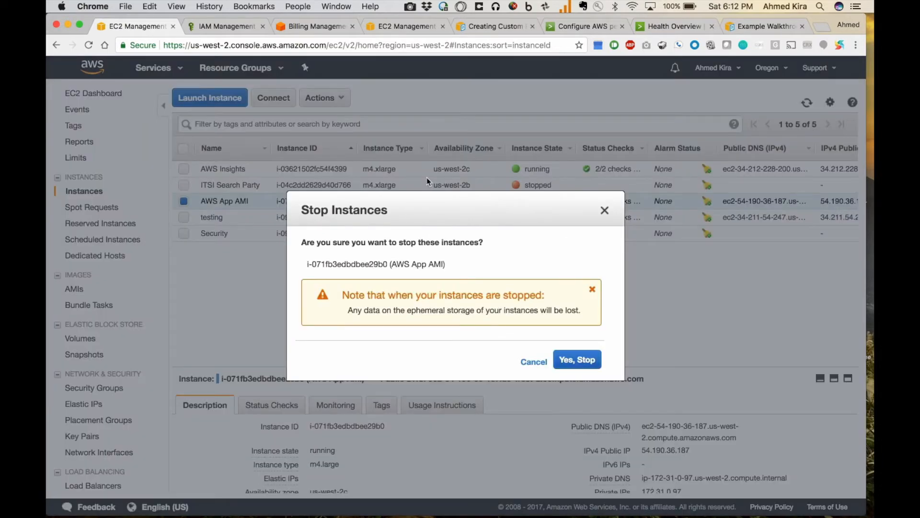
click(570, 362)
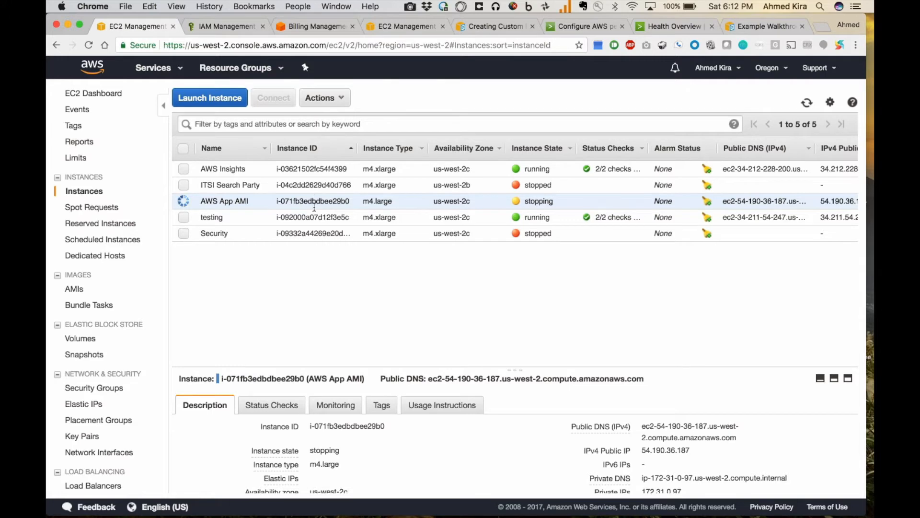
Open the page for the instance's /dev/xvda root EBS volume.
scroll(449, 446, down, 1)
scroll(449, 447, down, 5)
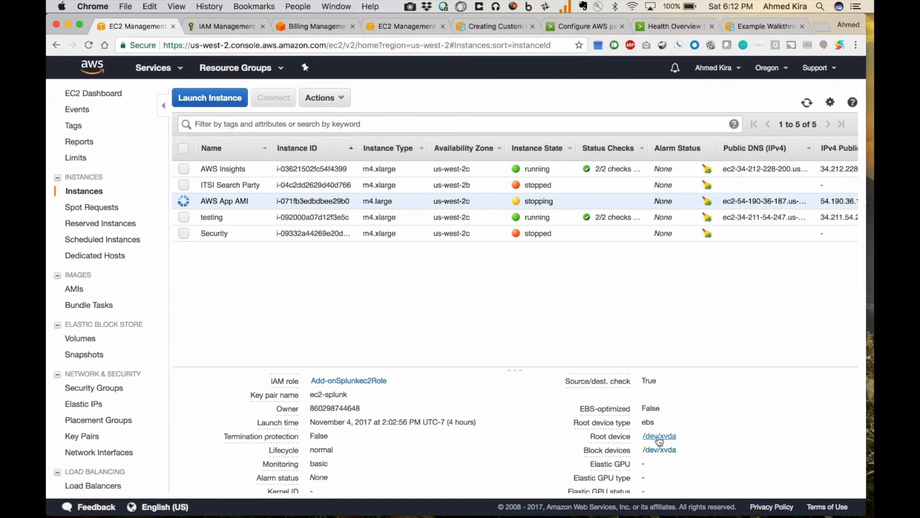
click(659, 437)
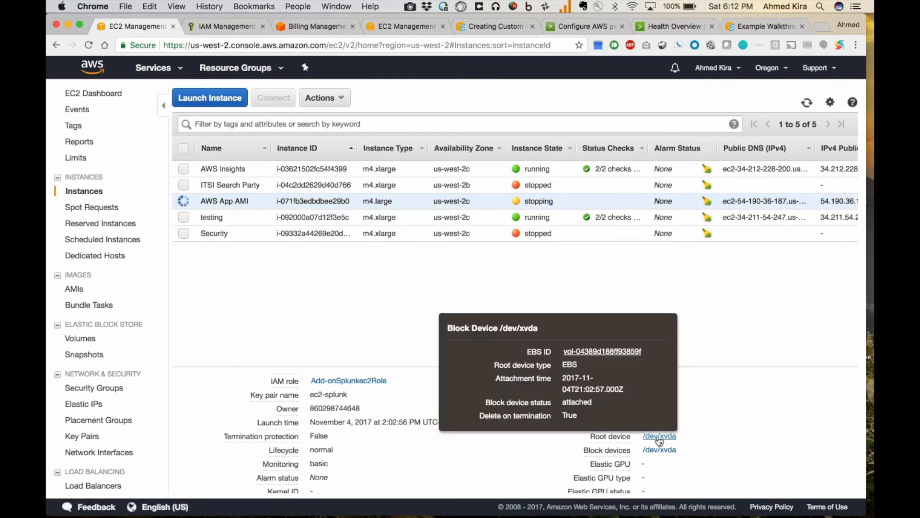
click(604, 352)
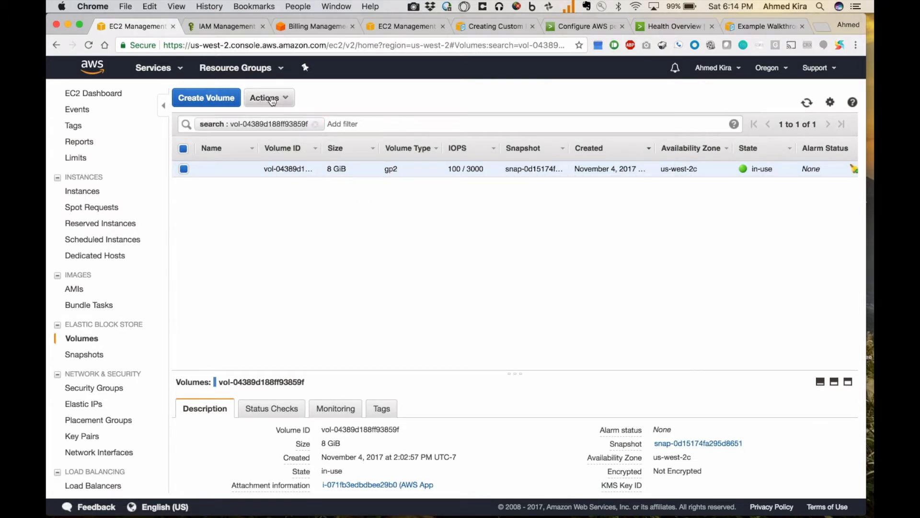
Modify the root volume's size to 18 GiB, confirm the request, then return to the EC2 Dashboard.
click(273, 100)
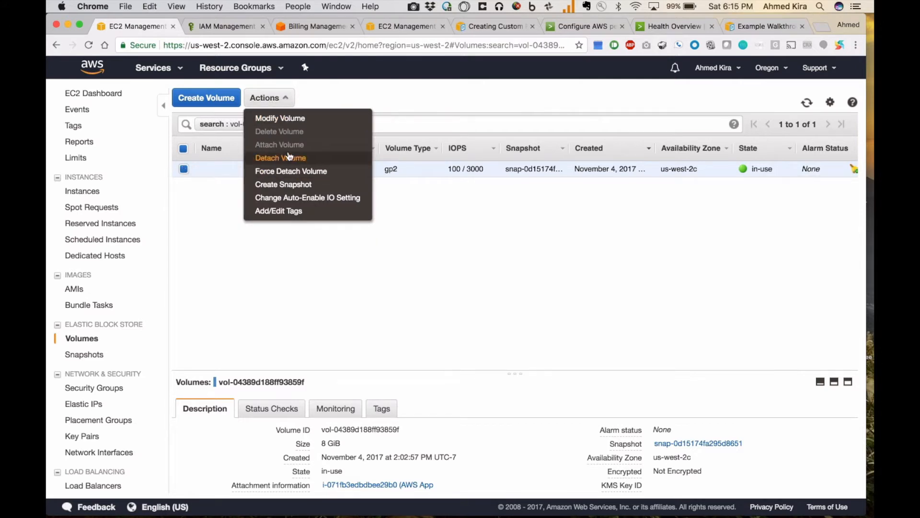
click(282, 119)
click(359, 358)
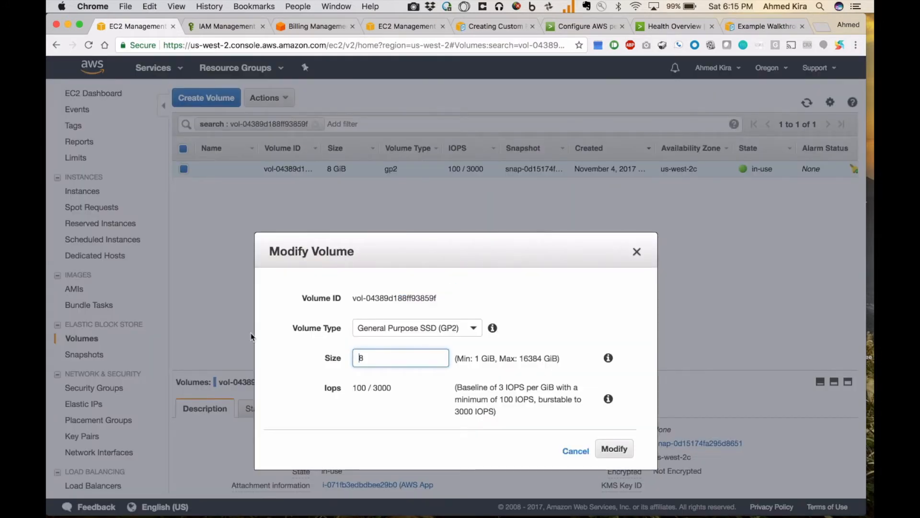
text(1)
click(614, 449)
click(612, 389)
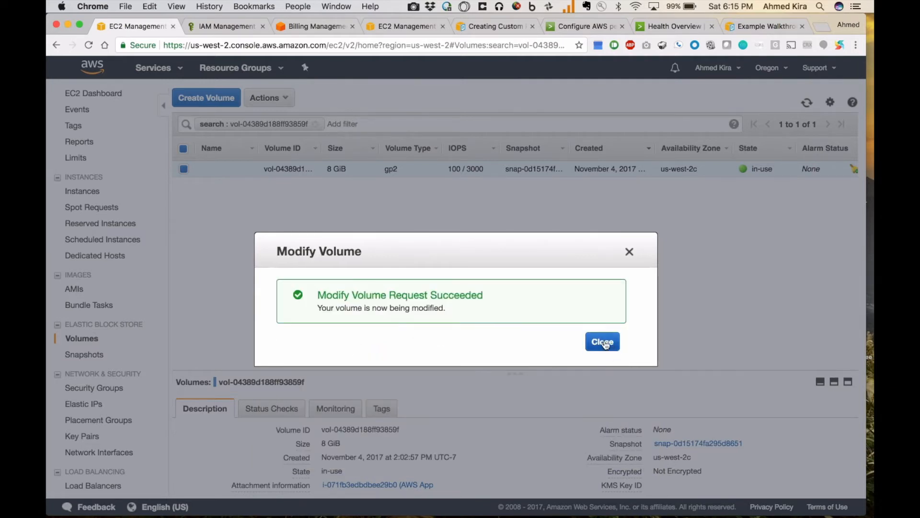
click(602, 341)
click(86, 96)
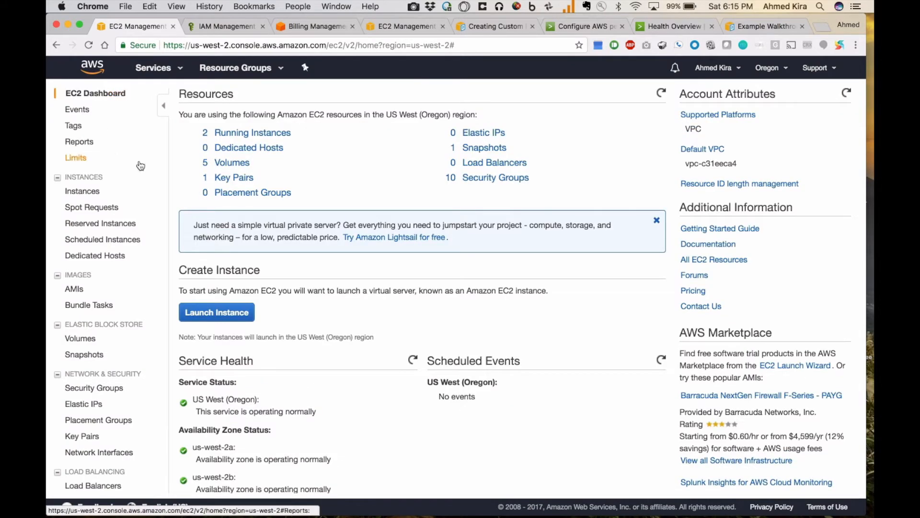
From Running Instances, select AWS App AMI and start it via Instance State > Start.
click(260, 137)
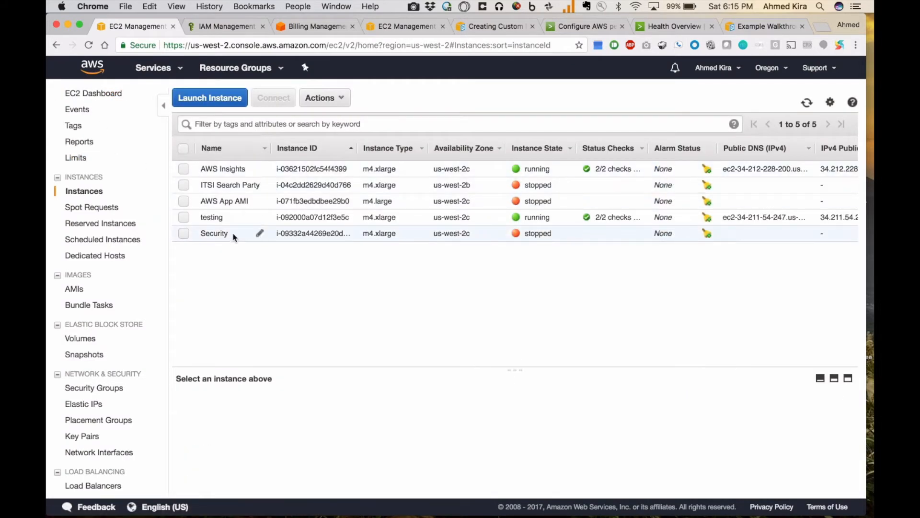
click(185, 203)
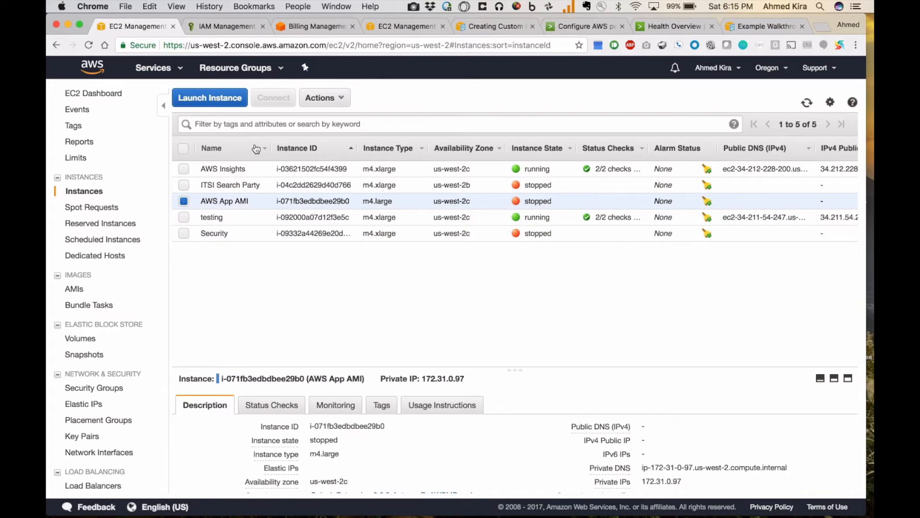
click(320, 98)
mouse_move(340, 162)
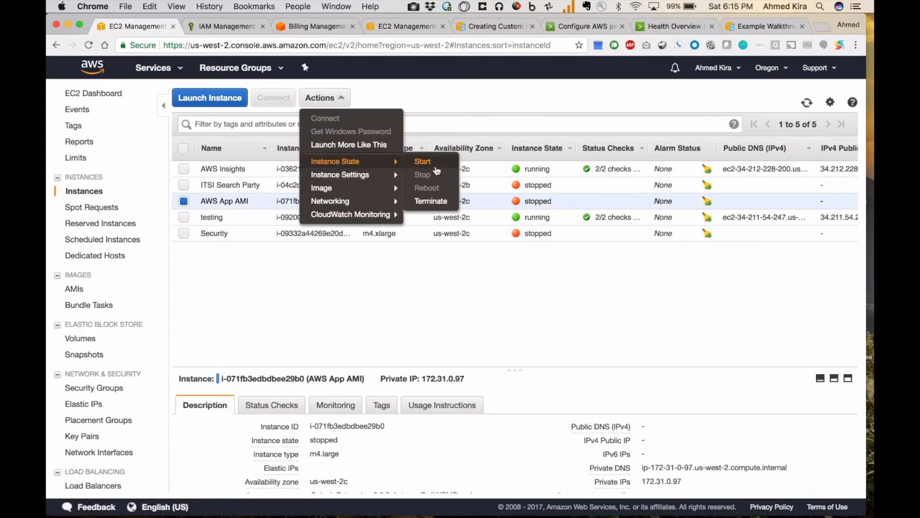
click(429, 162)
click(550, 329)
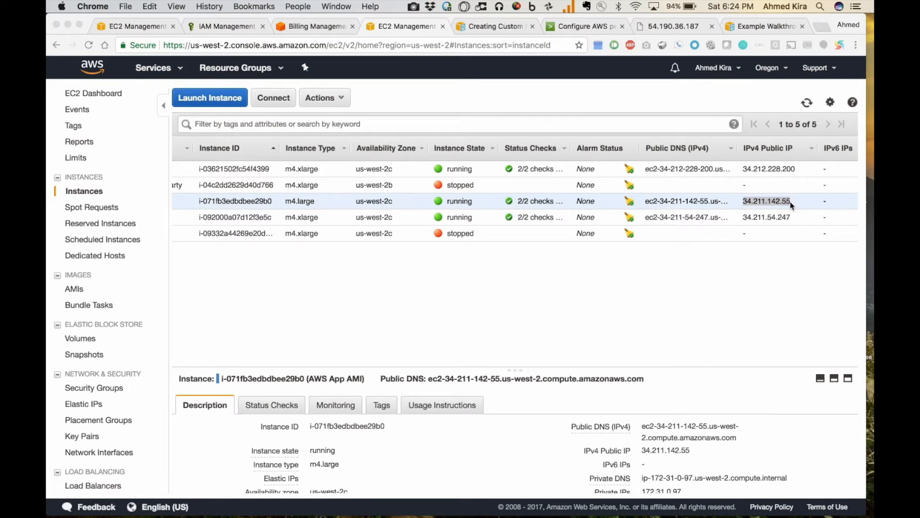
Swap the old IP for 34.211.142.55 in the Splunk tab's address and enter username admin.
drag(791, 204, 743, 203)
key(super+c)
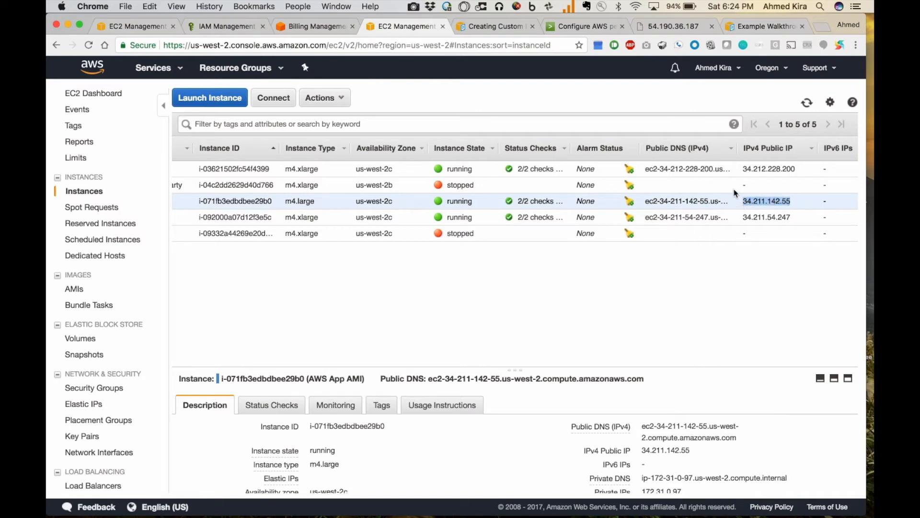
click(673, 26)
click(189, 45)
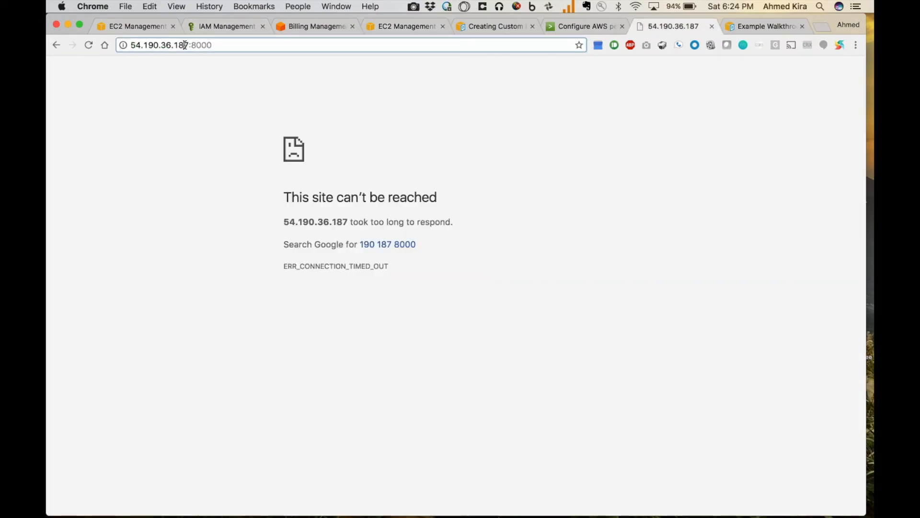
drag(189, 46, 120, 45)
key(super+v)
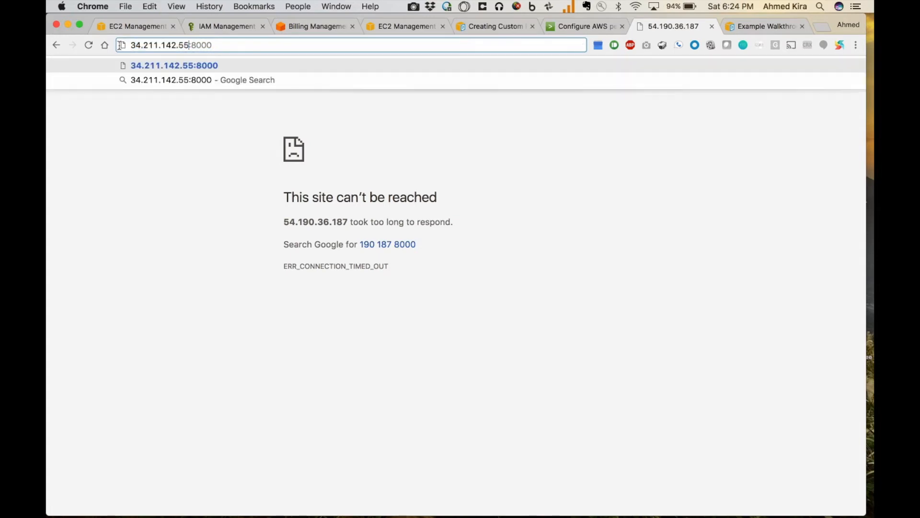
key(Return)
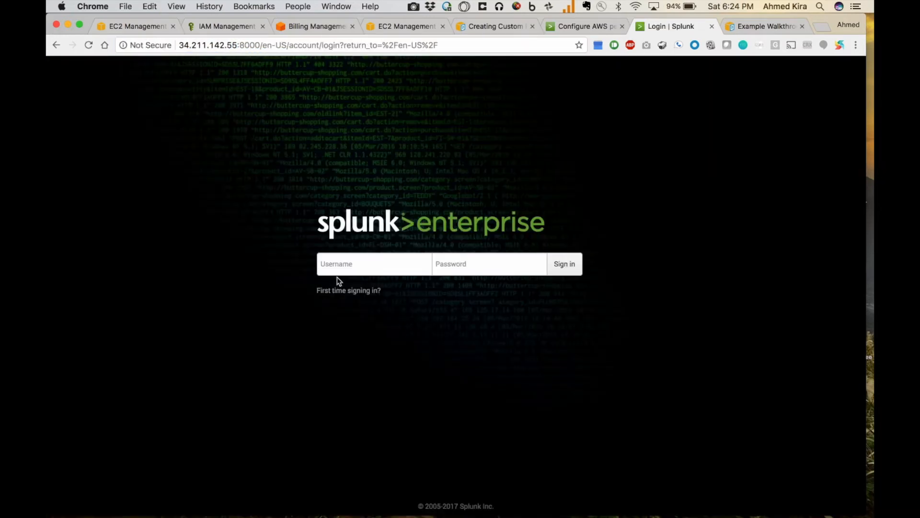
text(admin)
key(Tab)
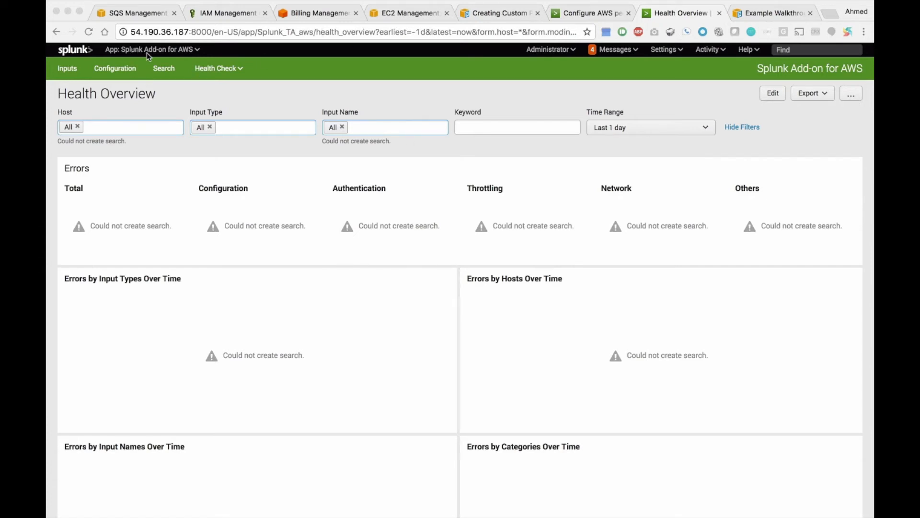
click(629, 51)
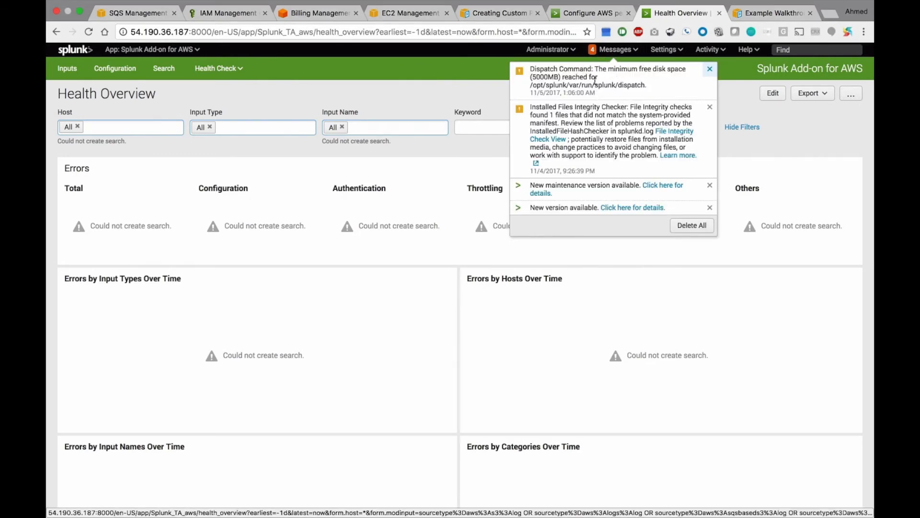
click(488, 89)
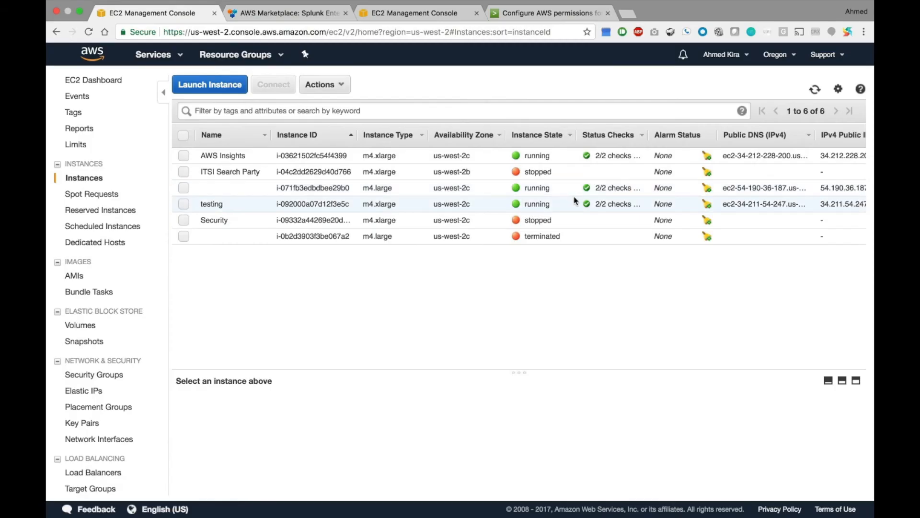
Select instance i-071fb3edbdbee29b0 and copy its public IP 54.190.36.187.
scroll(575, 201, right, 3)
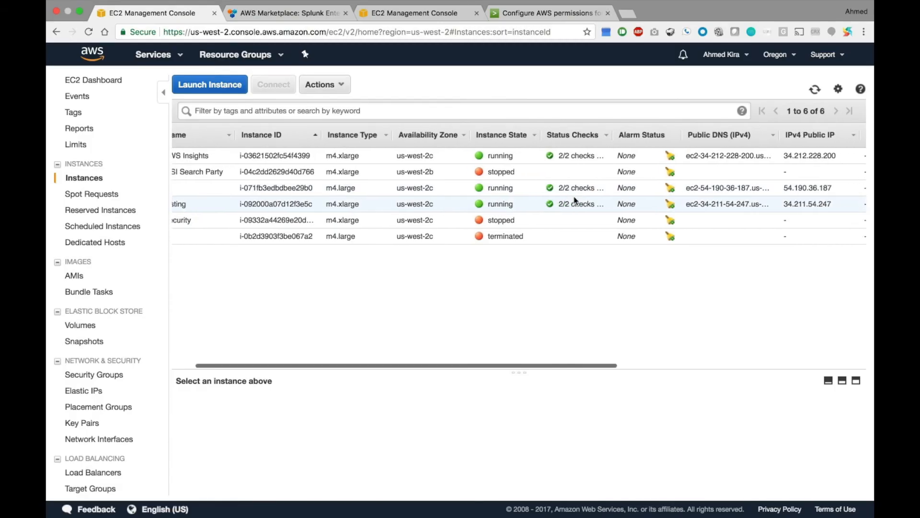
scroll(575, 200, left, 3)
click(307, 188)
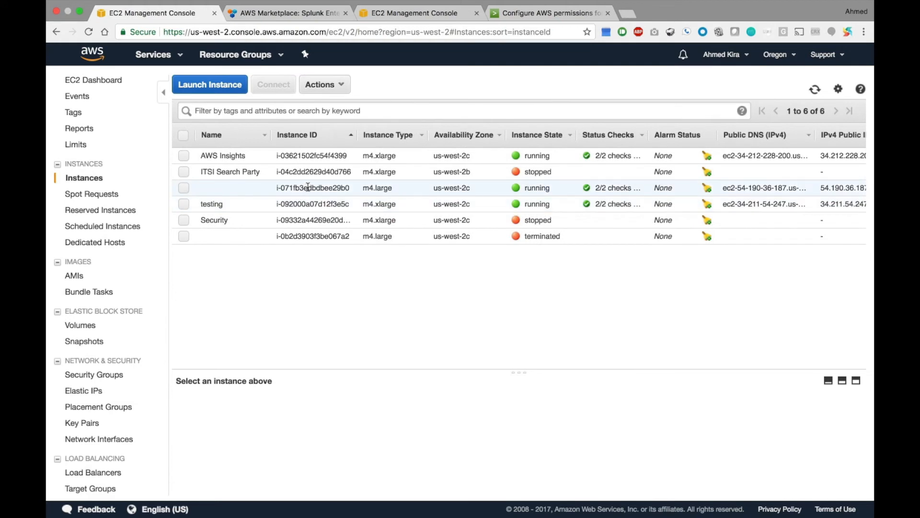
scroll(694, 184, right, 2)
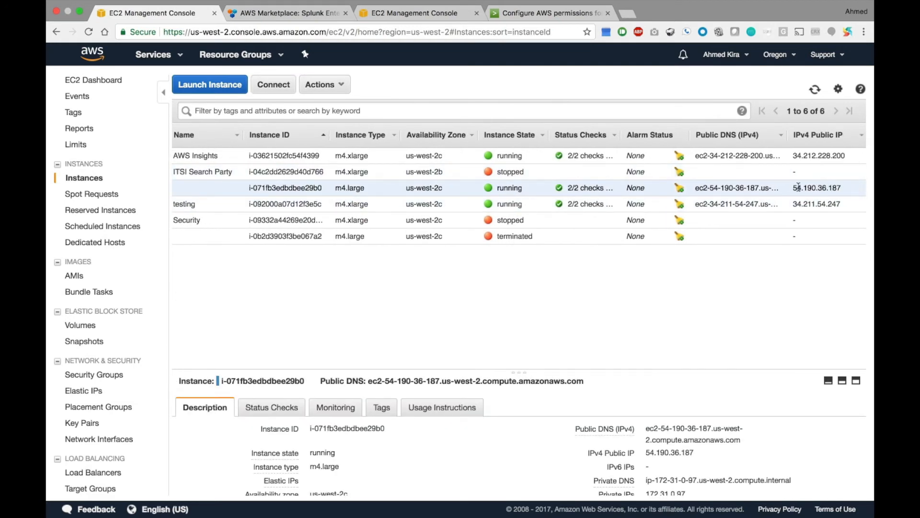
drag(794, 187, 843, 194)
key(super+c)
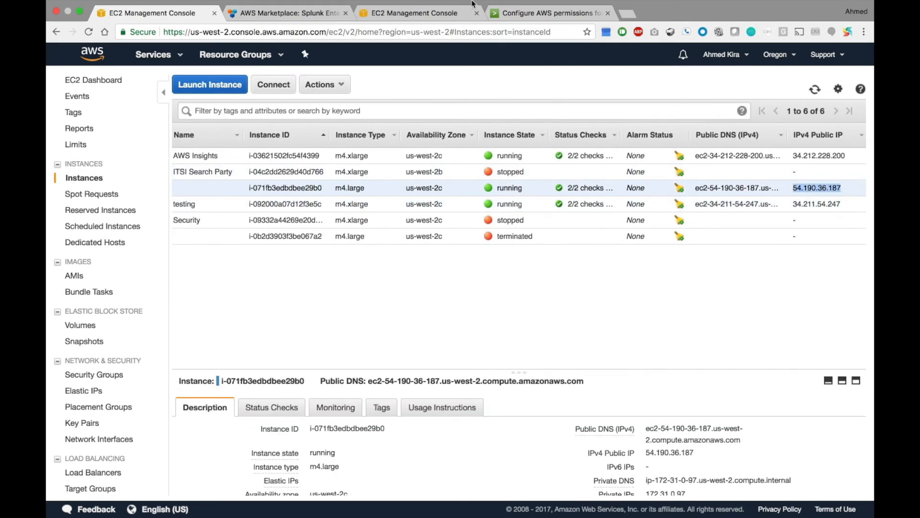
Load 54.190.36.187:8000 in a new tab, show the first-time sign-in help, and enter admin.
key(super+t)
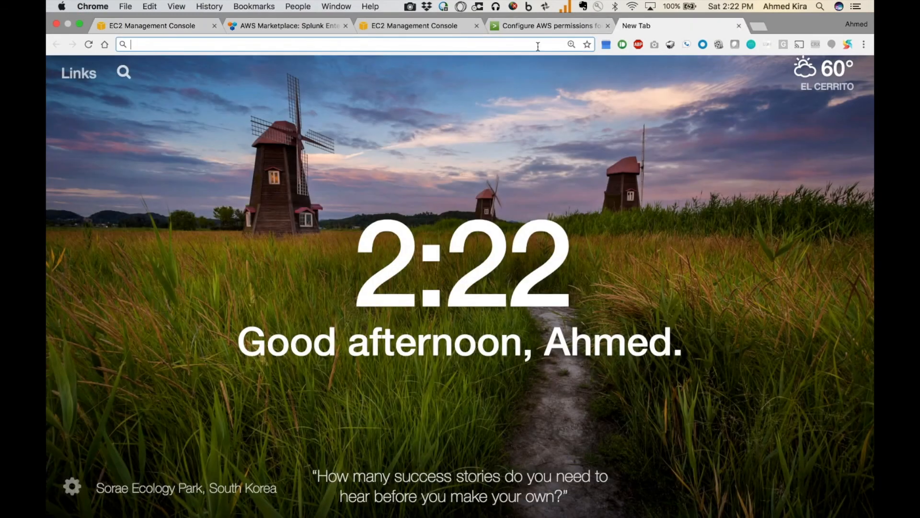
key(super+v)
text(:8000)
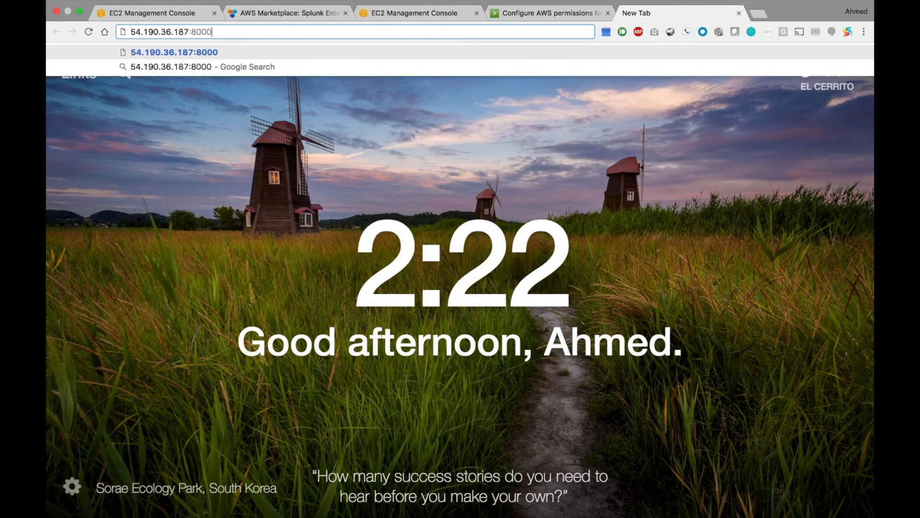
key(Return)
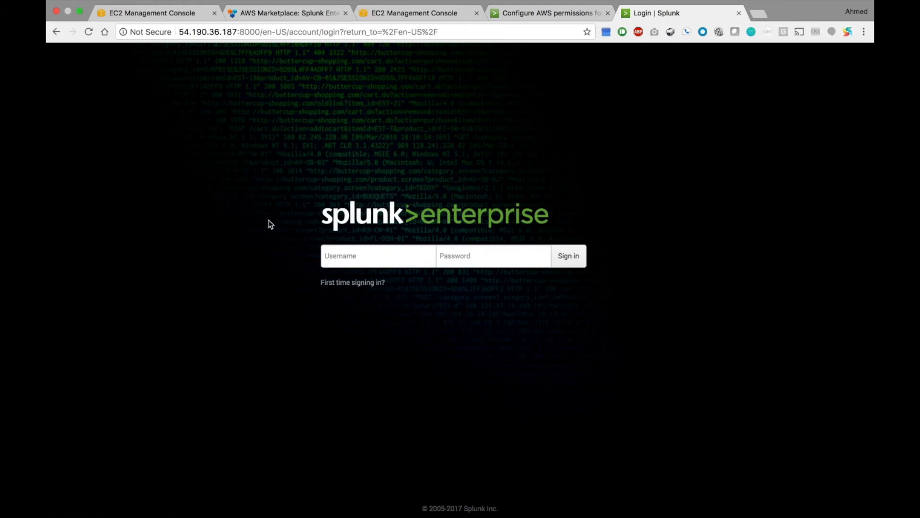
click(351, 282)
text(admin)
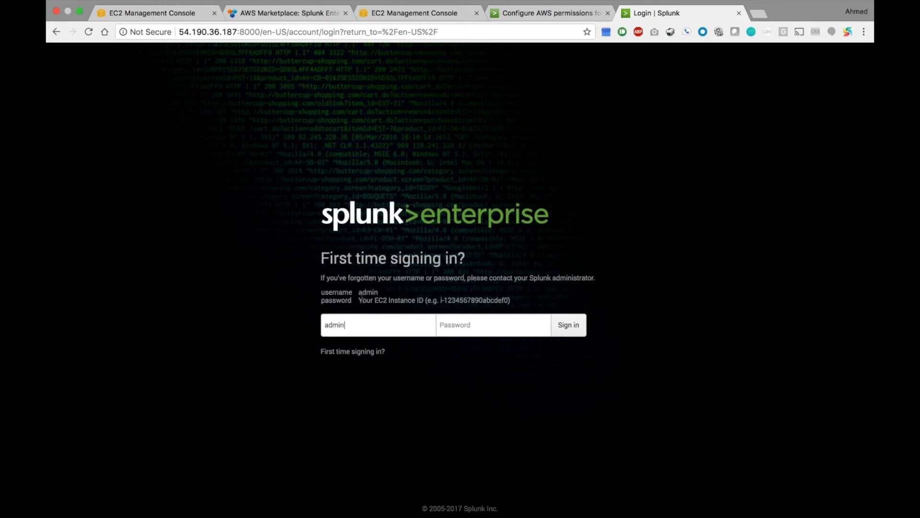
Sign in to Splunk as admin using the copied EC2 instance ID as the password.
click(178, 18)
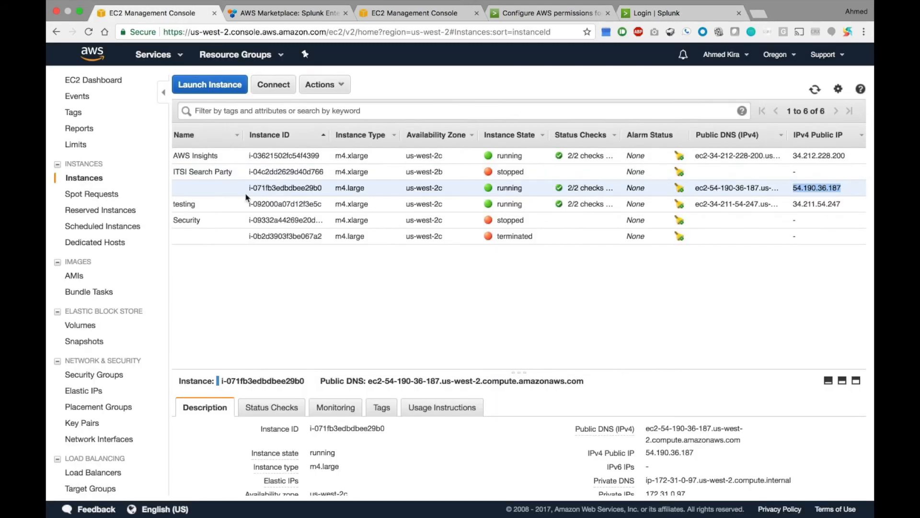
drag(249, 188, 322, 192)
click(653, 14)
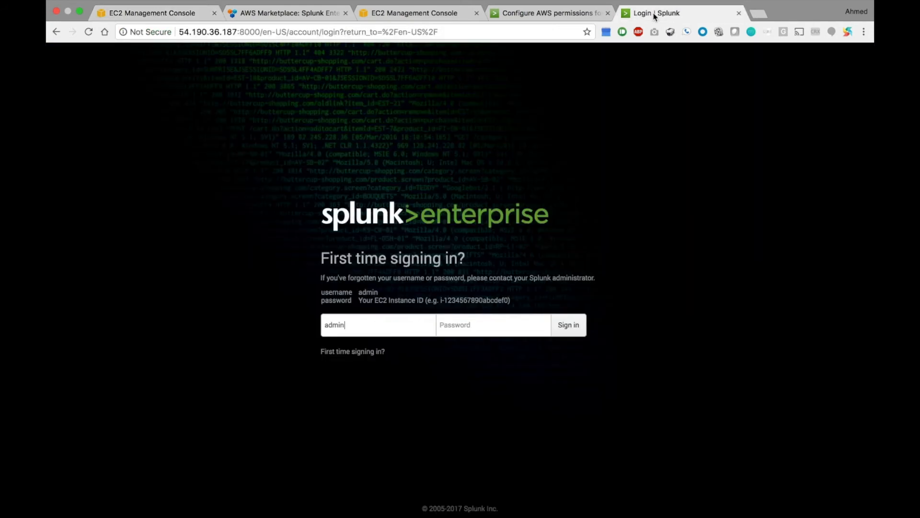
click(505, 327)
key(super+v)
click(568, 325)
Enter and confirm a new admin password, then save it.
click(359, 277)
text(•)
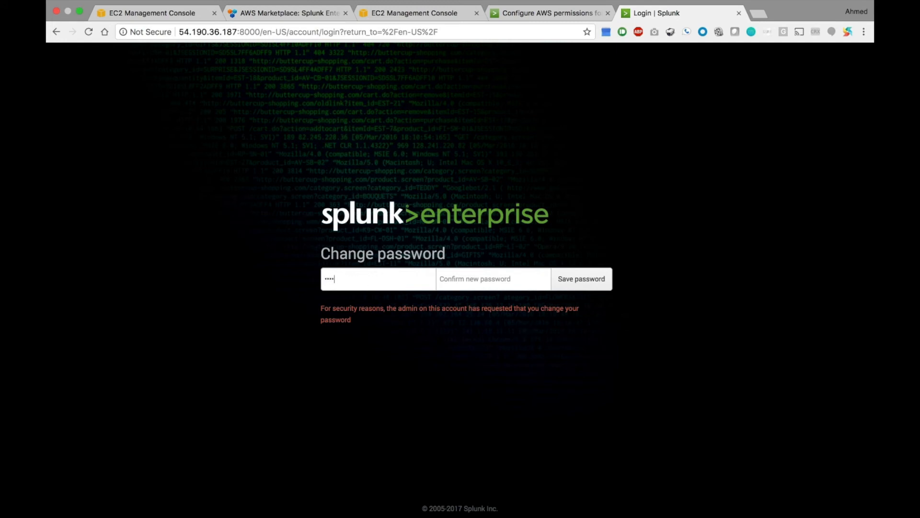
key(Tab)
text(••)
click(591, 290)
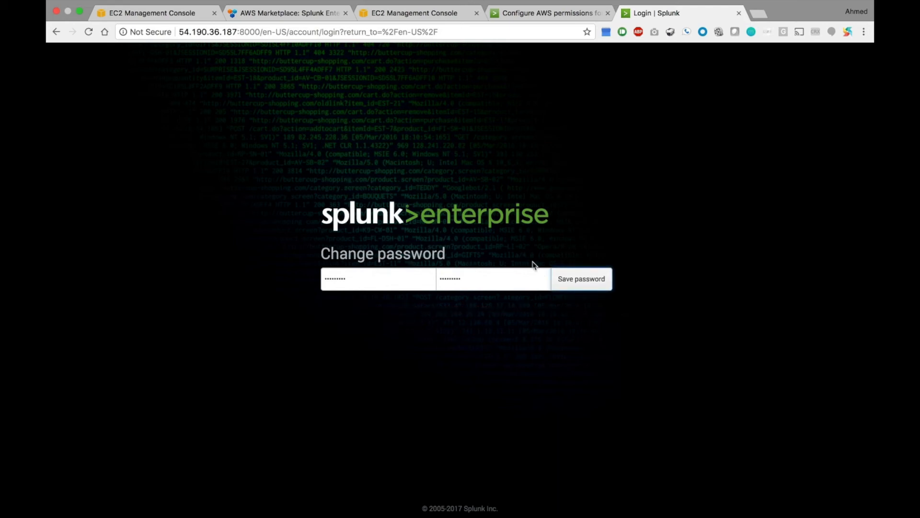
click(584, 287)
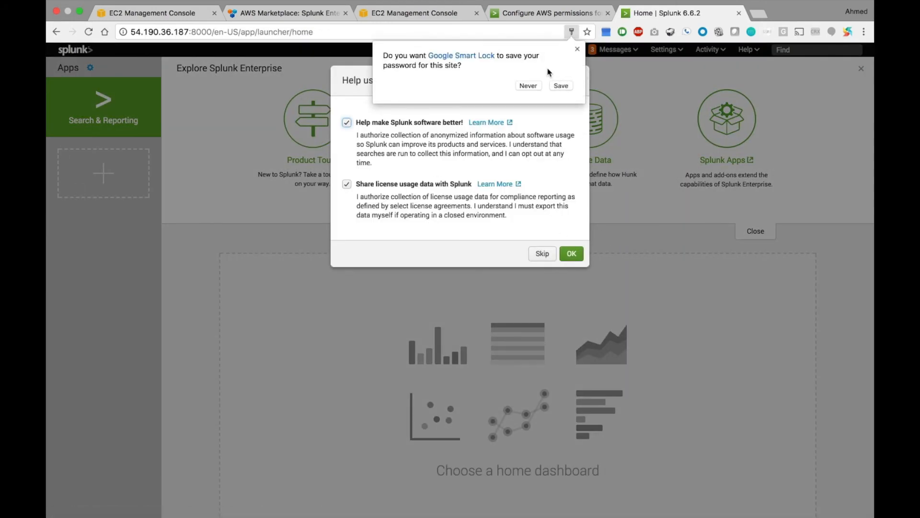
Dismiss the save-password popup, skip usage-data sharing, and go to the Apps management page.
click(577, 49)
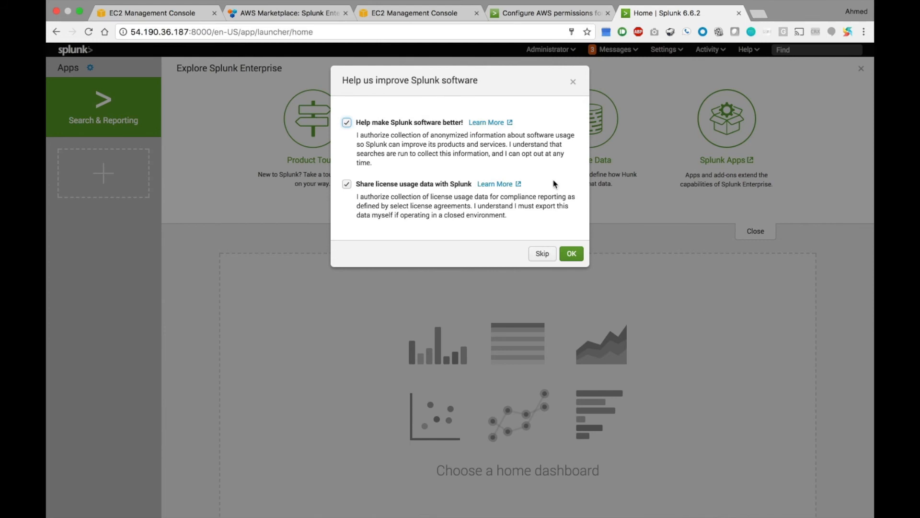
click(542, 253)
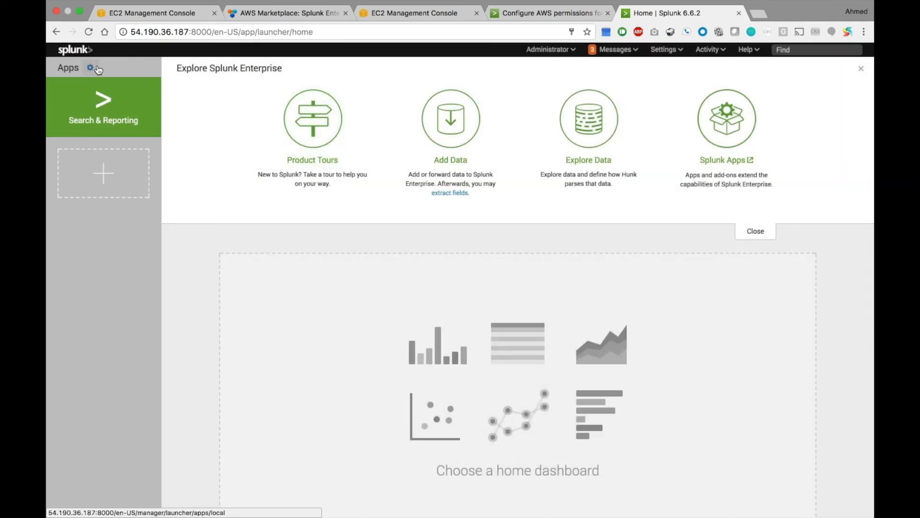
click(91, 68)
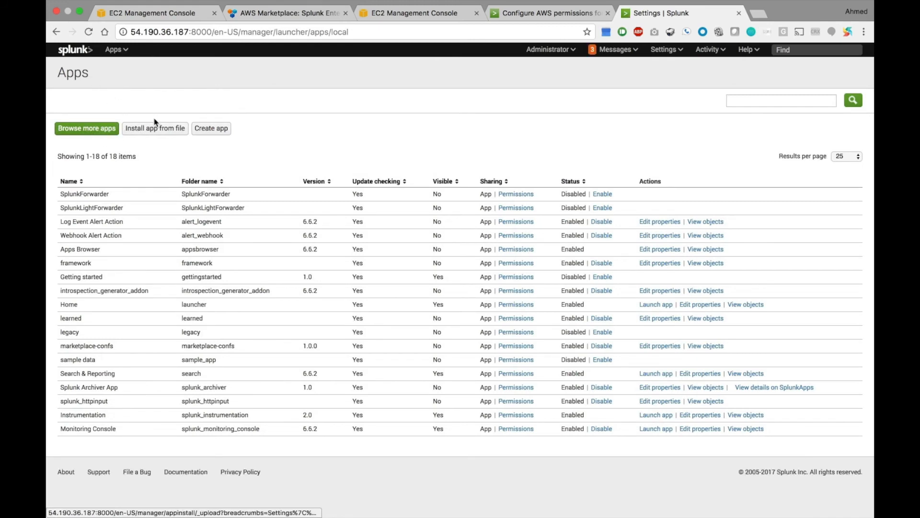
Search the app catalogue for 'aws' and choose Install on Splunk App for AWS.
click(103, 130)
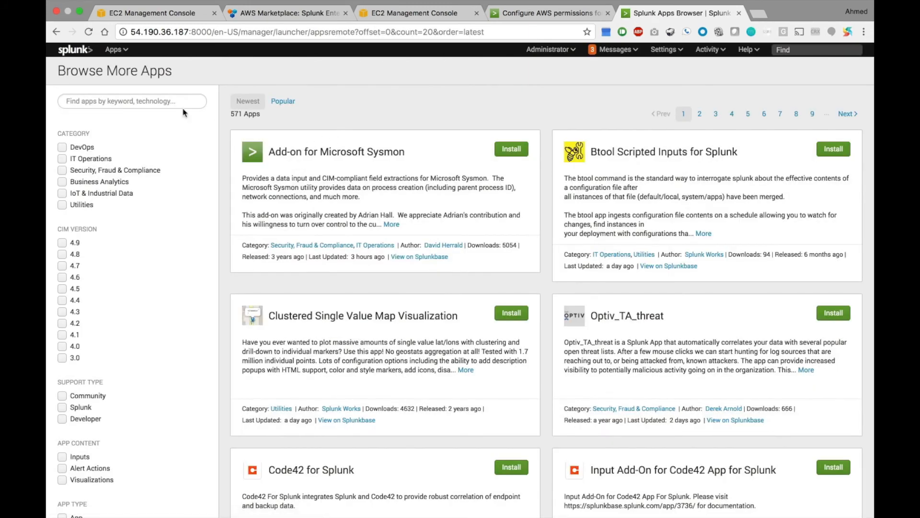
click(164, 103)
text(aws)
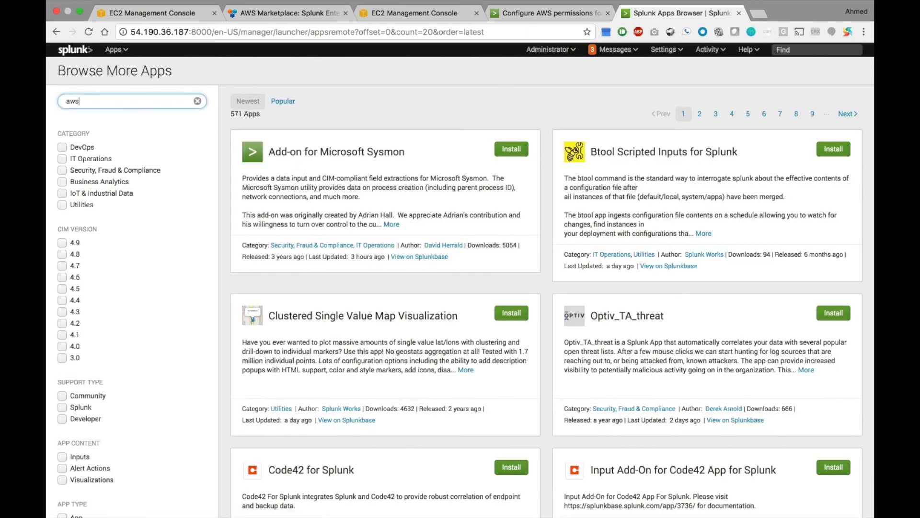
click(511, 149)
Log in with the Splunk.com account, accept the license terms, install, and choose Restart Later.
text(akira)
key(Tab)
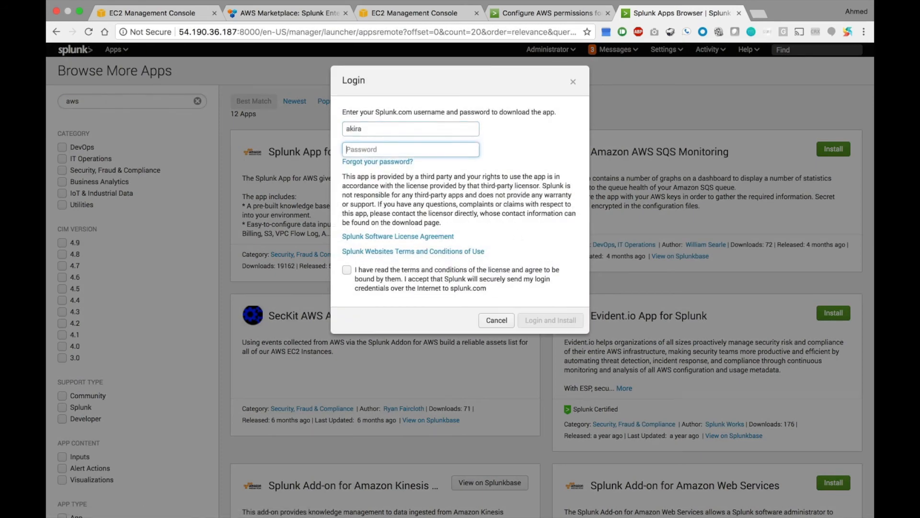
text(••)
click(347, 270)
click(543, 320)
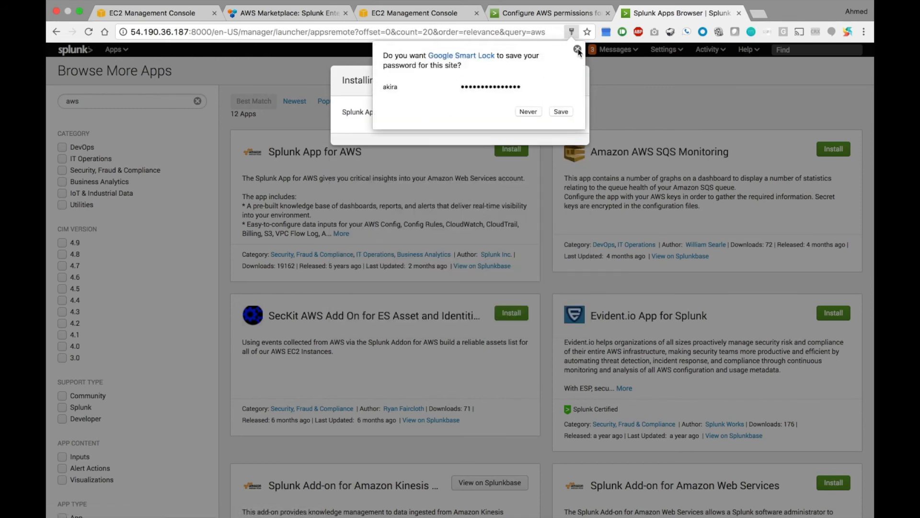
click(577, 49)
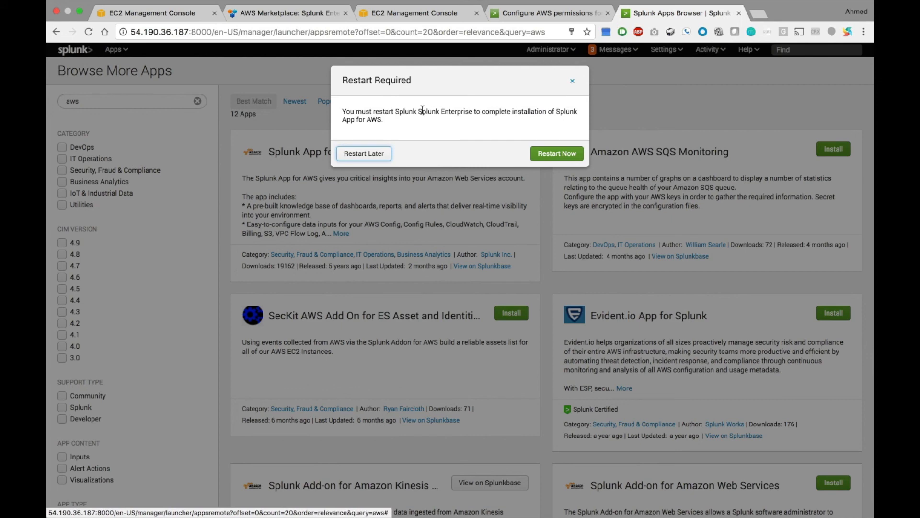
click(369, 153)
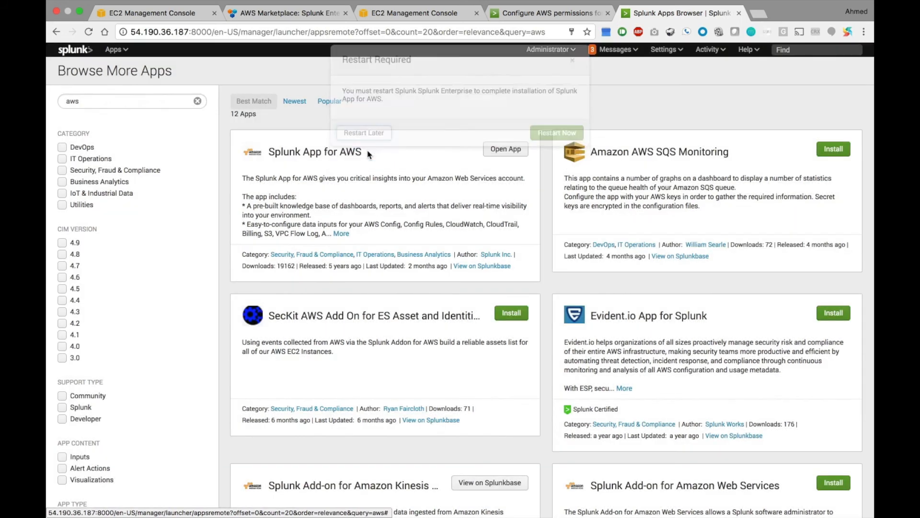
scroll(451, 318, down, 2)
scroll(451, 318, down, 2)
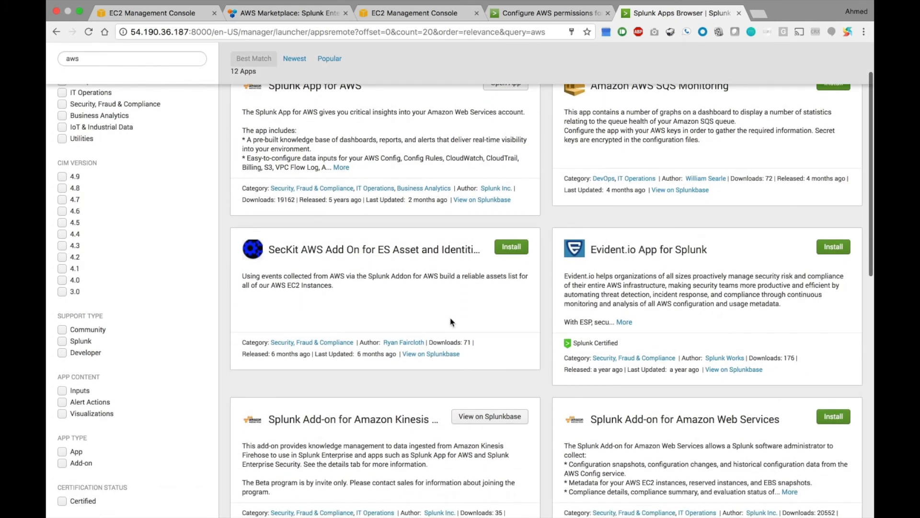
scroll(444, 284, down, 6)
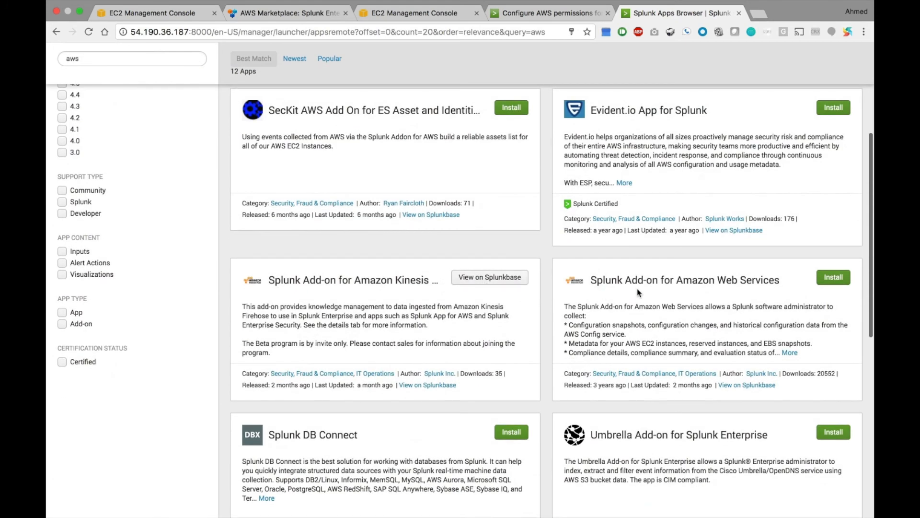
Install the Splunk Add-on for Amazon Web Services with Restart Later, then select the old 'aws' search text.
click(838, 282)
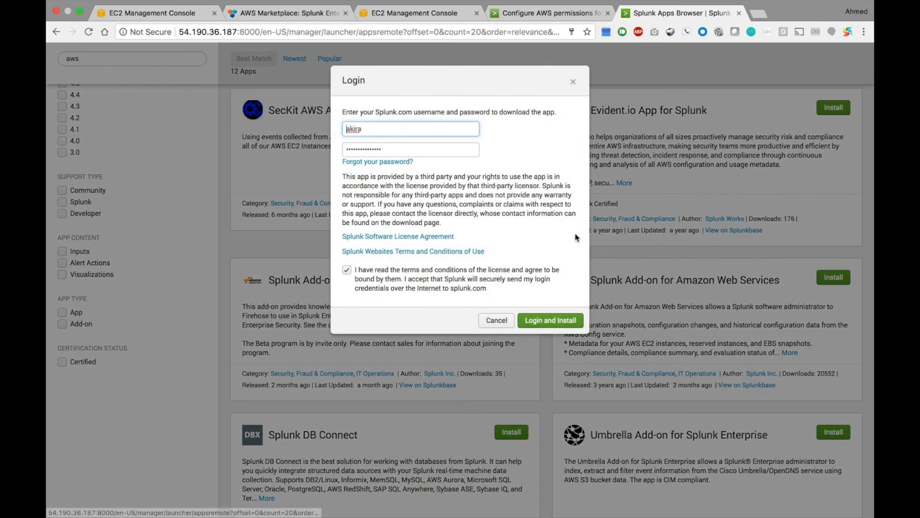
click(556, 320)
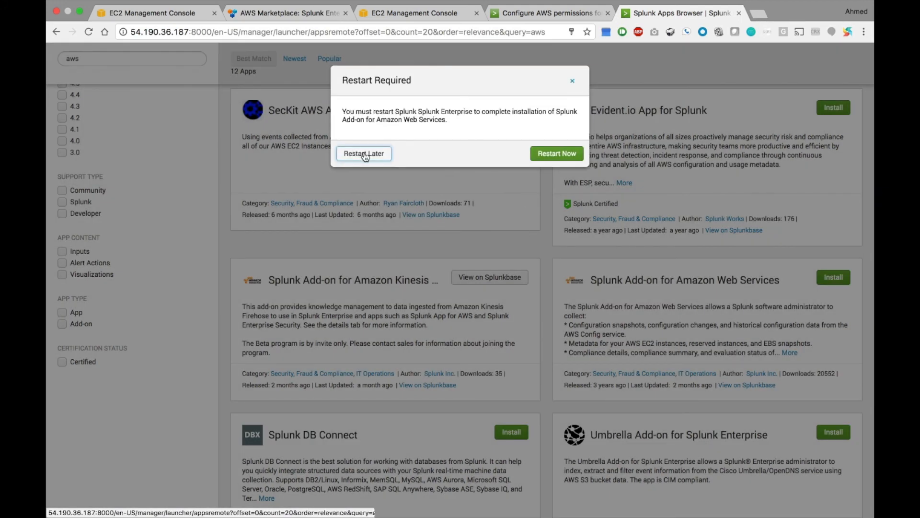
click(354, 152)
scroll(255, 124, up, 3)
drag(151, 60, 45, 42)
Search for python, install Python for Scientific Computing (for Linux 64-bit), and restart Splunk now.
text(python)
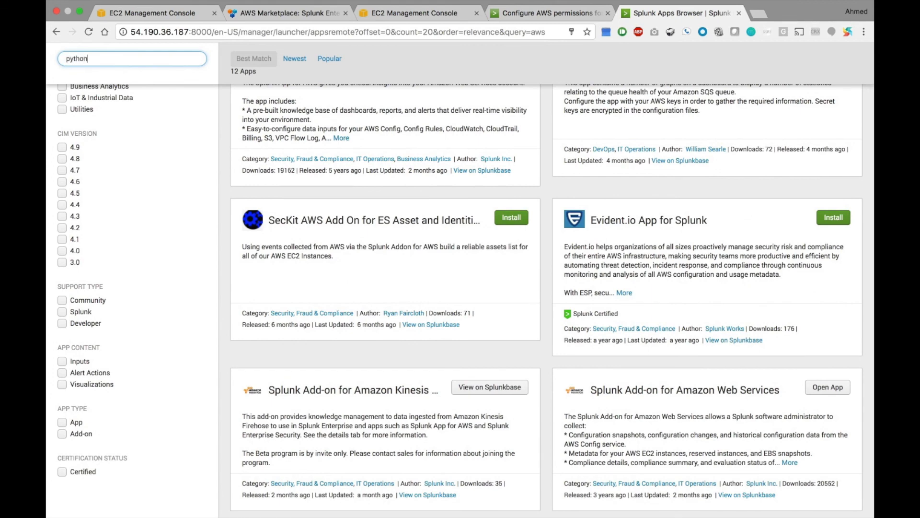
key(Return)
scroll(329, 211, up, 3)
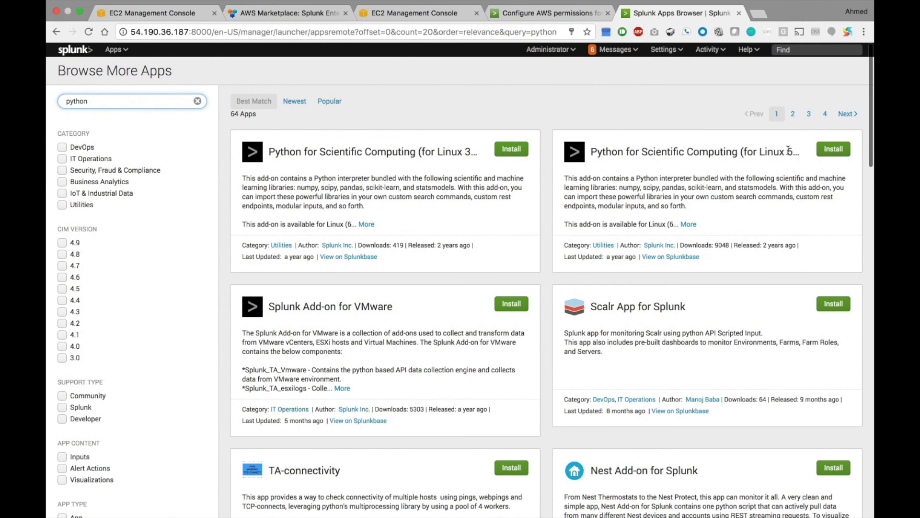
click(829, 149)
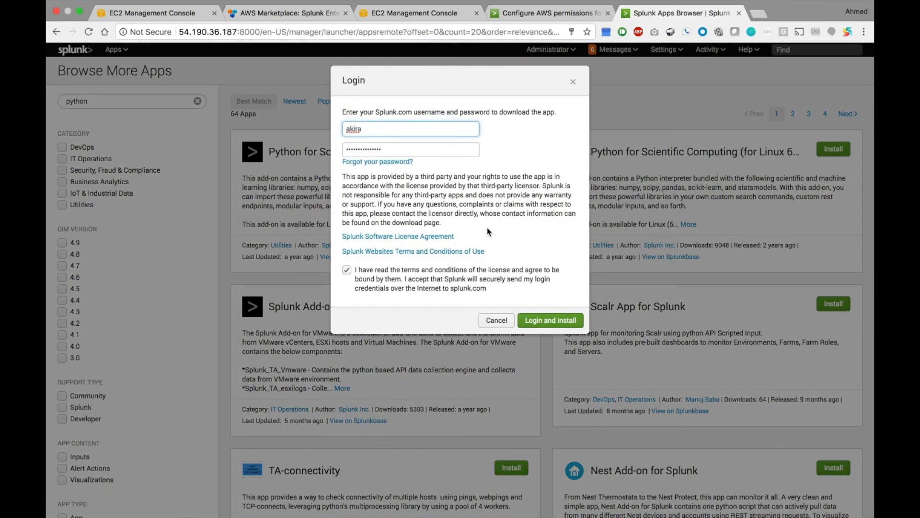
click(552, 326)
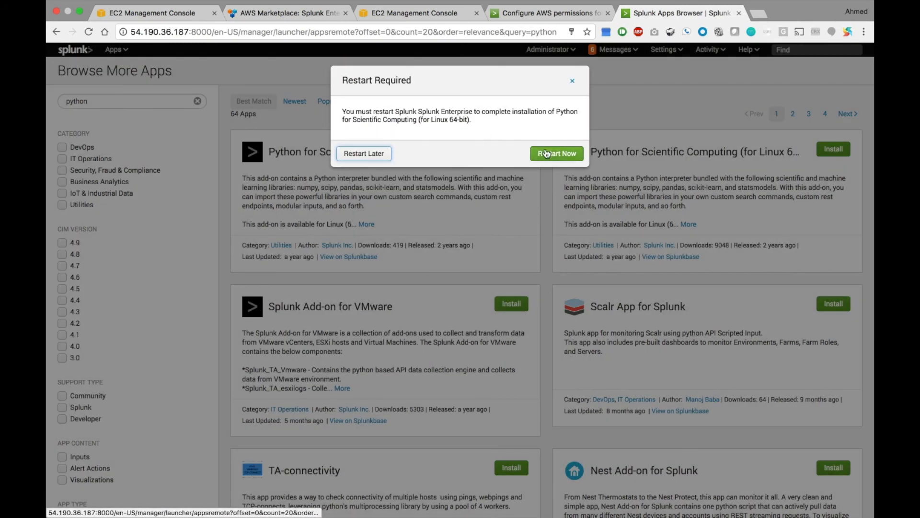
click(557, 153)
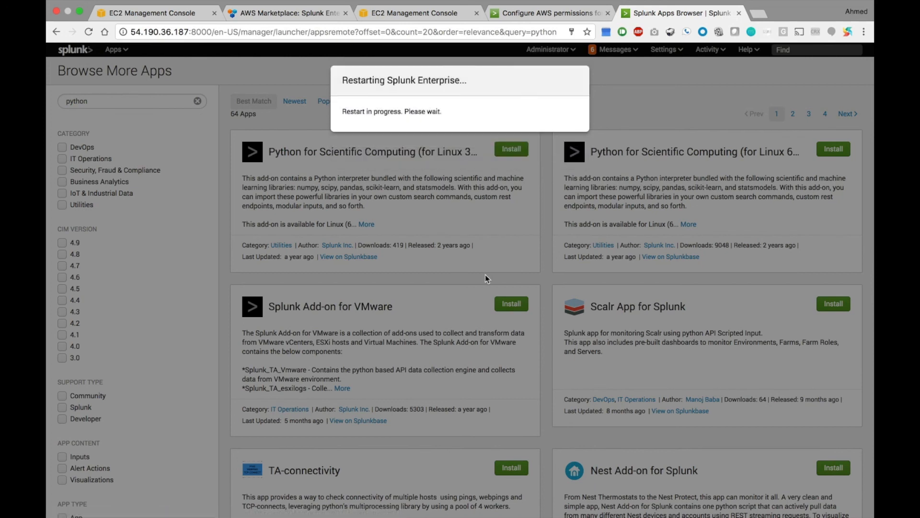